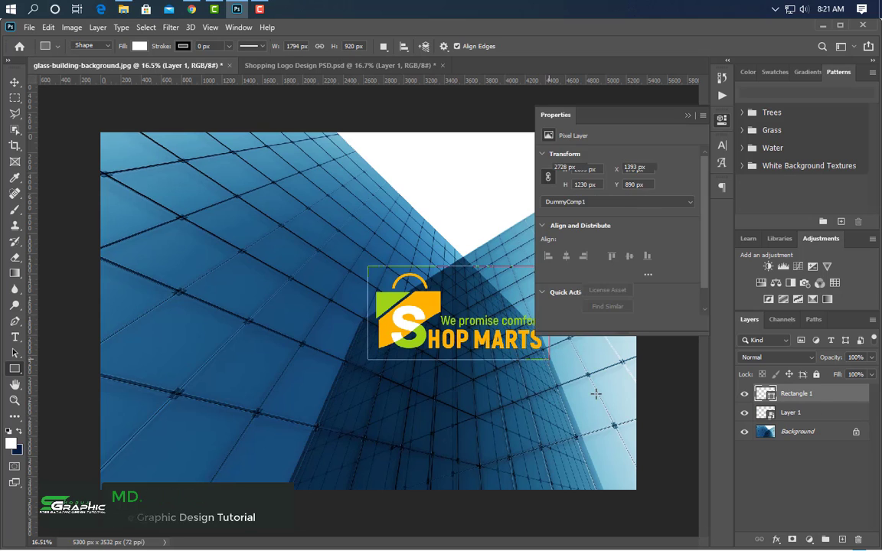
Place the Rectangle 1 layer beneath Layer 1 and align the logo to the white rectangle's vertical centre
{"action": "left_click_drag", "start_coordinate": [828, 406], "coordinate": [825, 421]}
{"action": "left_click", "coordinate": [772, 420], "text": "ctrl"}
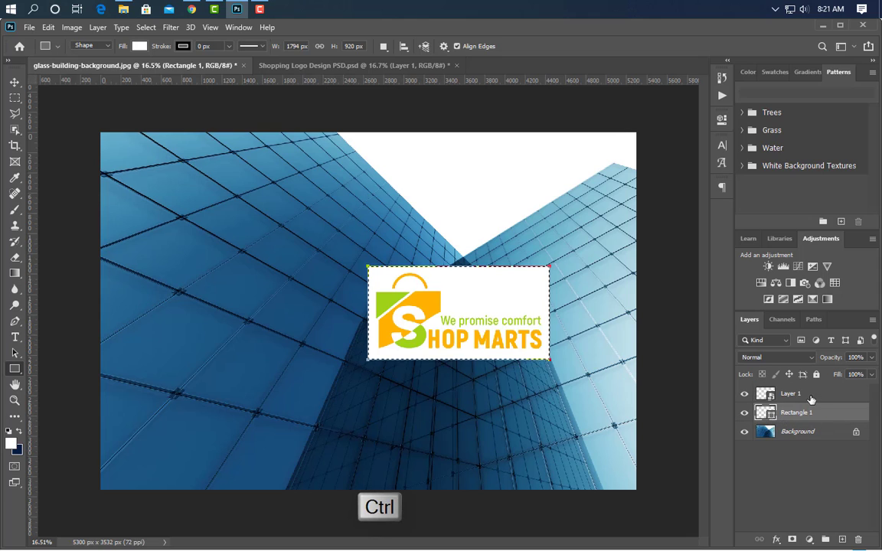
{"action": "left_click", "coordinate": [790, 393]}
{"action": "left_click", "coordinate": [14, 82]}
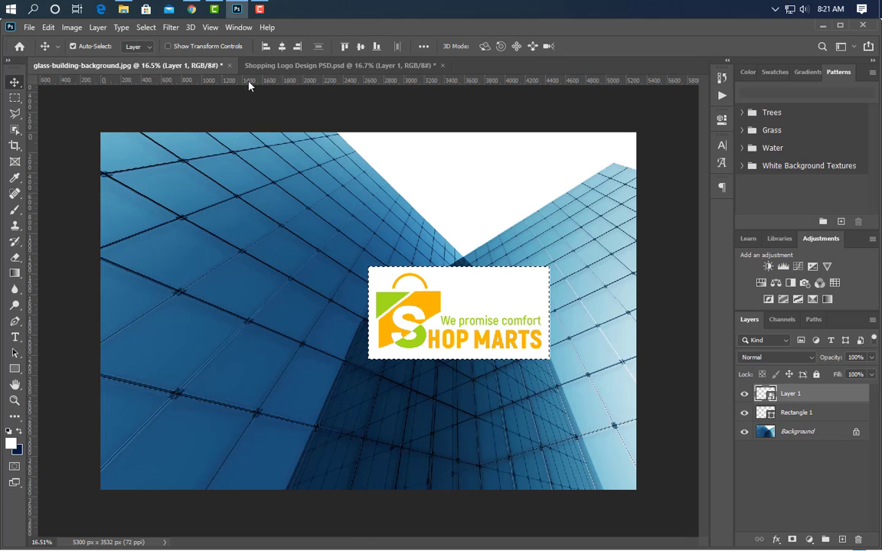
{"action": "left_click", "coordinate": [360, 47]}
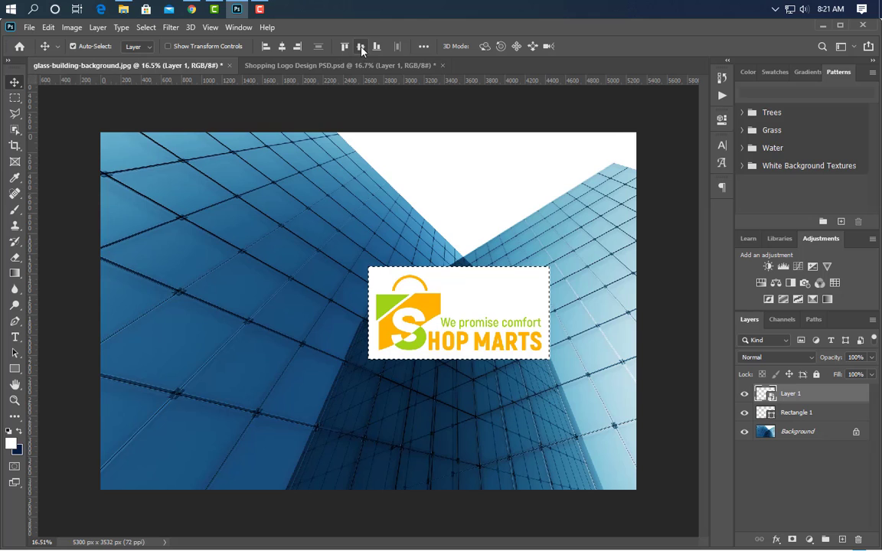
{"action": "key", "text": "ctrl+d"}
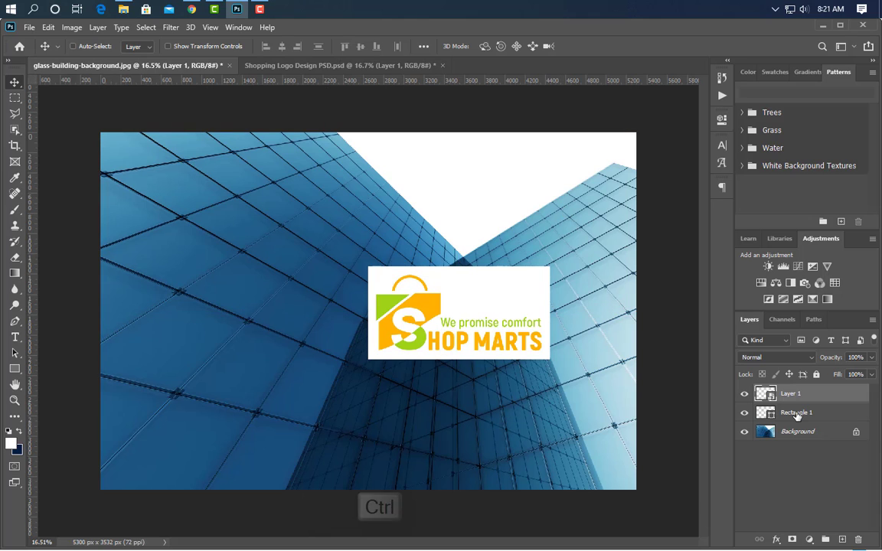
Start a Distort transform on Layer 1 and Rectangle 1 together and move them lower over the dark building face
{"action": "left_click", "coordinate": [796, 413], "text": "ctrl"}
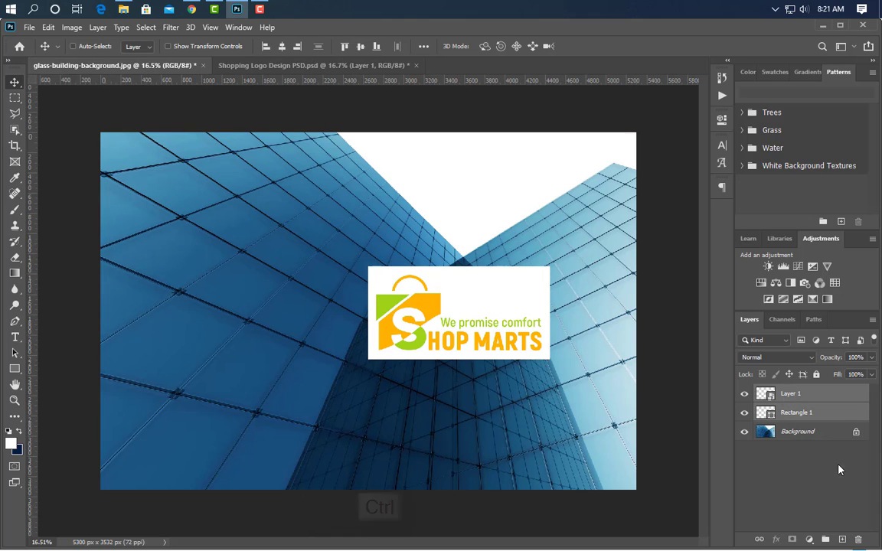
{"action": "key", "text": "ctrl+t"}
{"action": "right_click", "coordinate": [403, 297]}
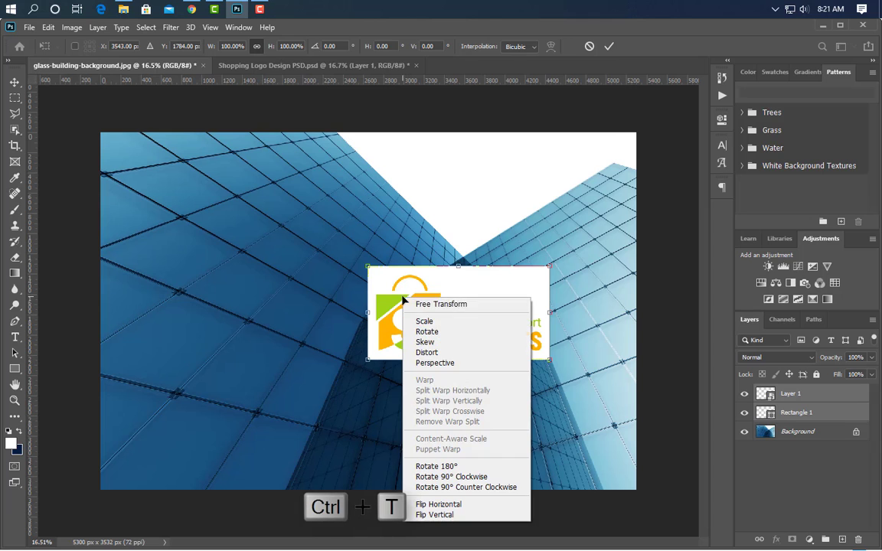
{"action": "left_click", "coordinate": [429, 355]}
{"action": "scroll", "coordinate": [412, 280], "scroll_direction": "up", "scroll_amount": 3}
{"action": "scroll", "coordinate": [412, 285], "scroll_direction": "up", "scroll_amount": 3}
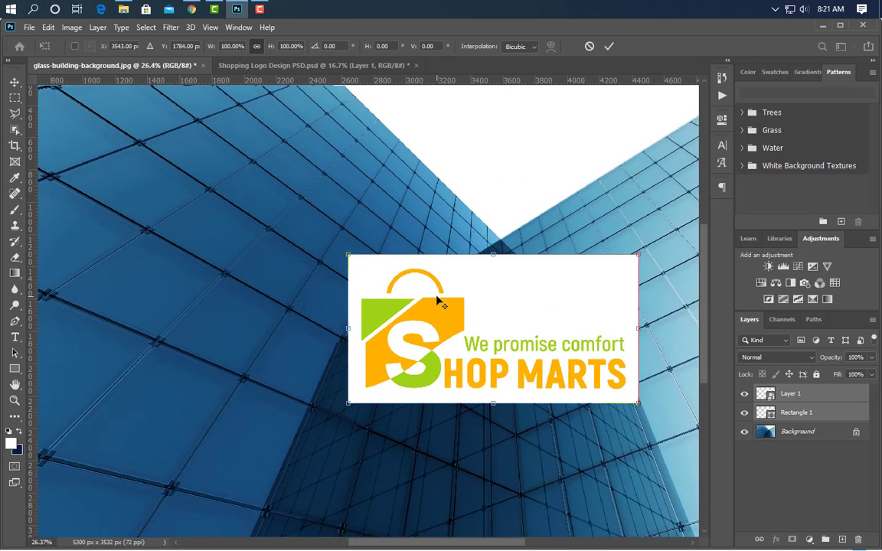
{"action": "left_click_drag", "start_coordinate": [391, 328], "coordinate": [384, 414]}
Distort the sign's upper-left corner onto the nearby crossing of the dark facade's grid lines
{"action": "scroll", "coordinate": [385, 414], "scroll_direction": "up", "scroll_amount": 8}
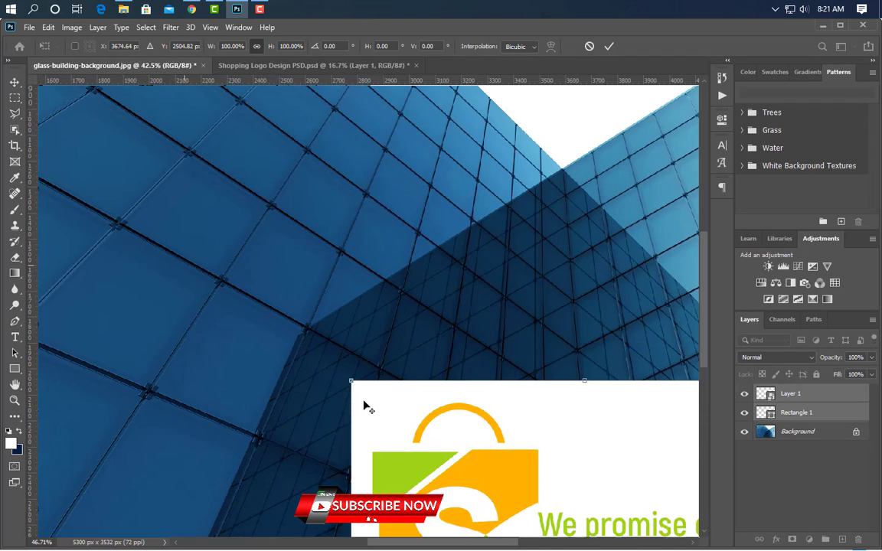
{"action": "scroll", "coordinate": [345, 371], "scroll_direction": "up", "scroll_amount": 4}
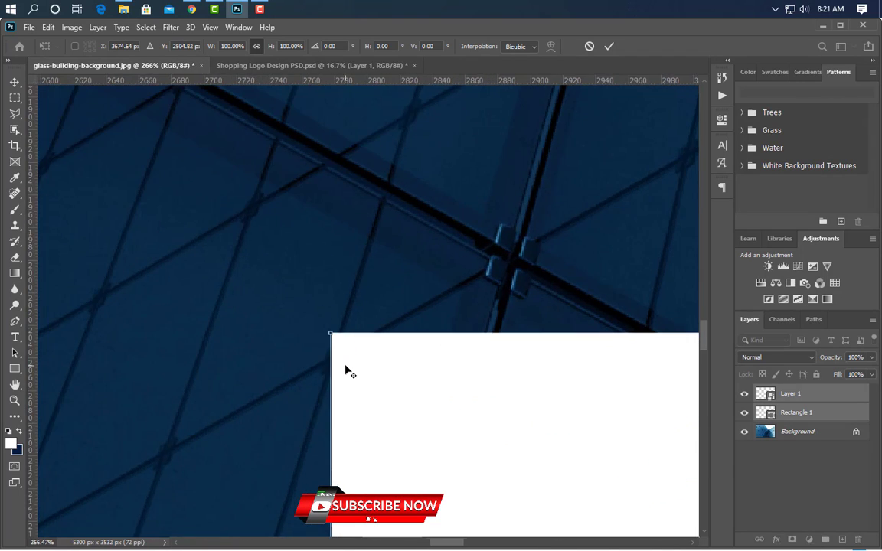
{"action": "left_click_drag", "start_coordinate": [320, 314], "coordinate": [321, 353]}
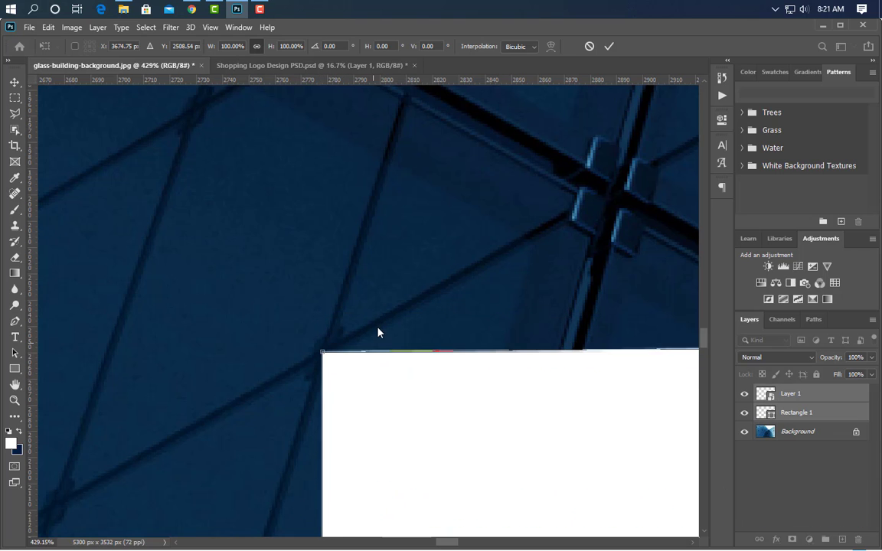
{"action": "scroll", "coordinate": [356, 294], "scroll_direction": "down", "scroll_amount": 7}
{"action": "scroll", "coordinate": [353, 293], "scroll_direction": "down", "scroll_amount": 3}
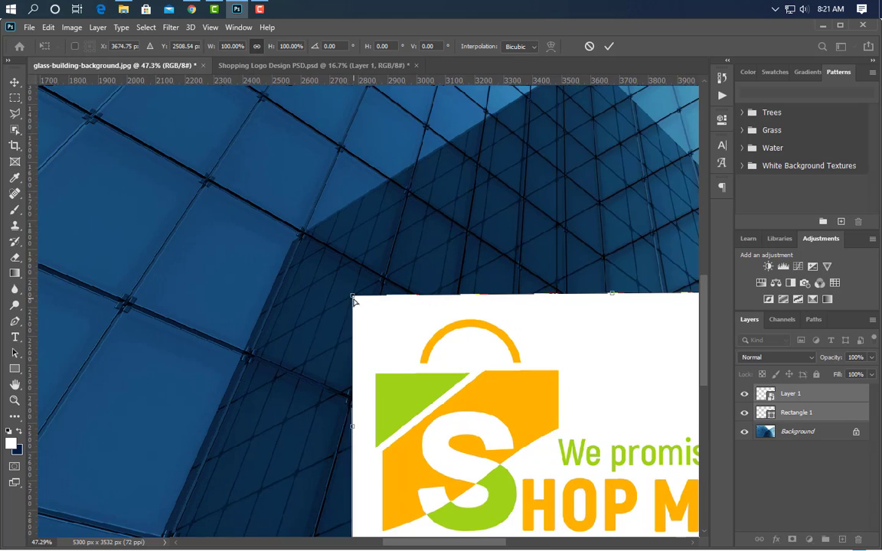
Distort the sign's lower-left corner down and outward so its left edge follows the slanted facade grid line
{"action": "scroll", "coordinate": [294, 490], "scroll_direction": "up", "scroll_amount": 1}
{"action": "scroll", "coordinate": [317, 489], "scroll_direction": "up", "scroll_amount": 2}
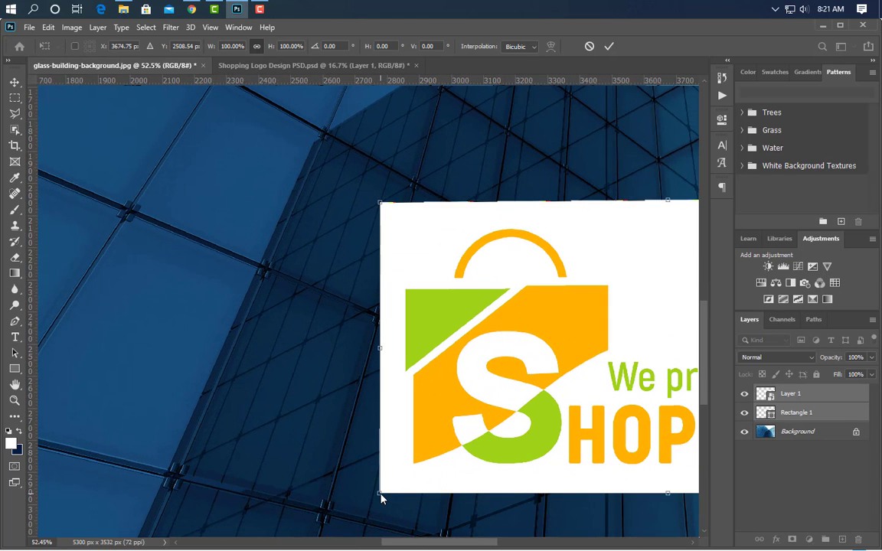
{"action": "left_click_drag", "start_coordinate": [380, 494], "coordinate": [304, 474]}
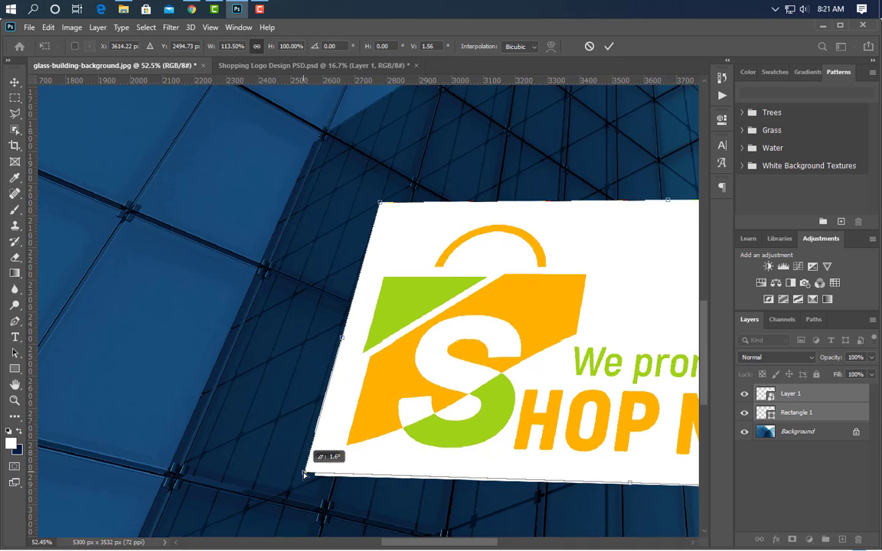
{"action": "scroll", "coordinate": [304, 474], "scroll_direction": "up", "scroll_amount": 4}
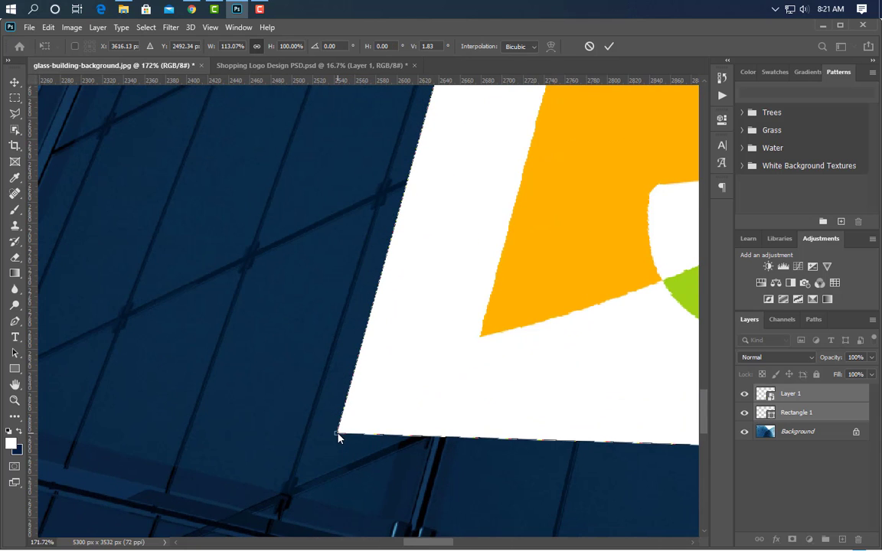
{"action": "left_click_drag", "start_coordinate": [340, 438], "coordinate": [287, 493]}
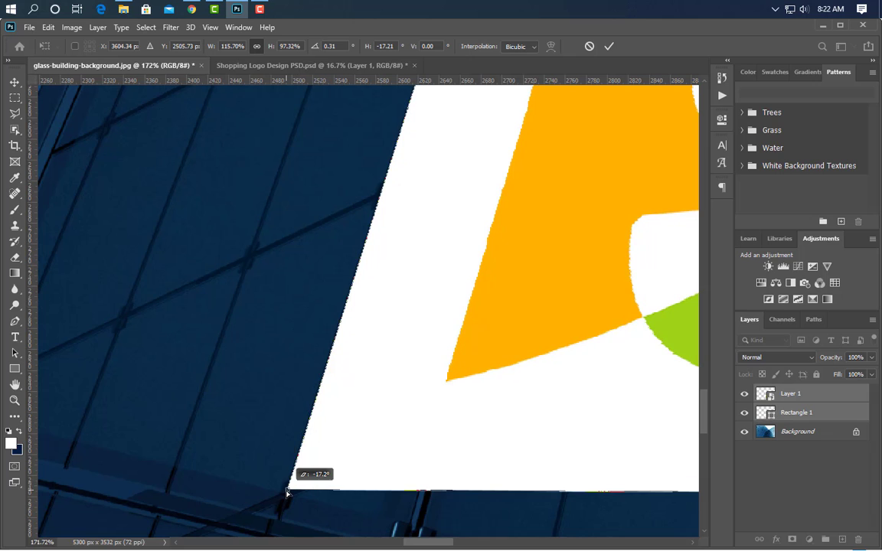
{"action": "scroll", "coordinate": [189, 379], "scroll_direction": "down", "scroll_amount": 7}
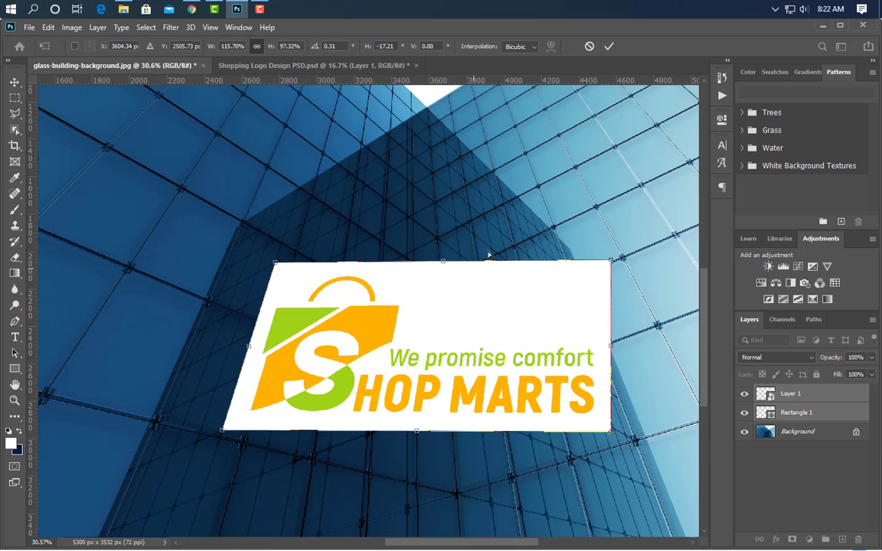
Distort the sign's upper-right corner up onto a window-frame joint so its upper edge follows the facade's perspective
{"action": "scroll", "coordinate": [603, 186], "scroll_direction": "up", "scroll_amount": 1}
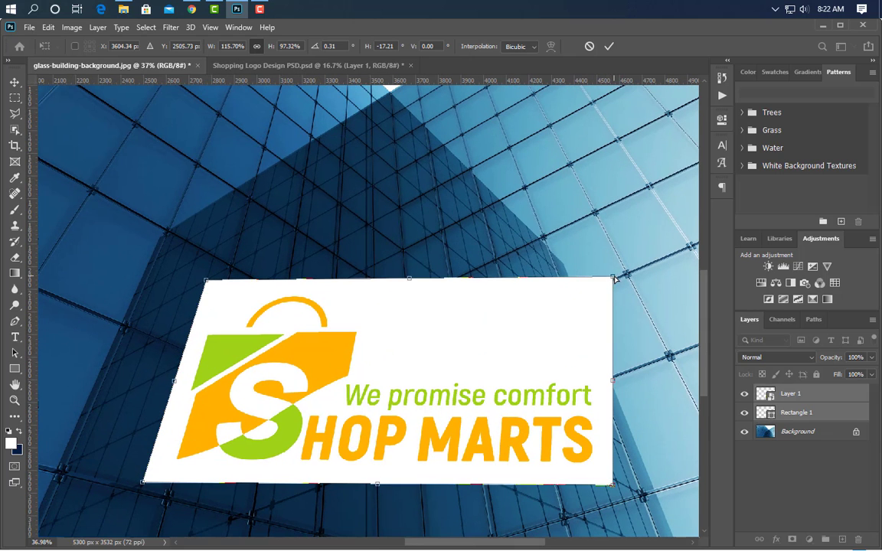
{"action": "left_click_drag", "start_coordinate": [614, 281], "coordinate": [536, 89]}
{"action": "scroll", "coordinate": [538, 90], "scroll_direction": "up", "scroll_amount": 8}
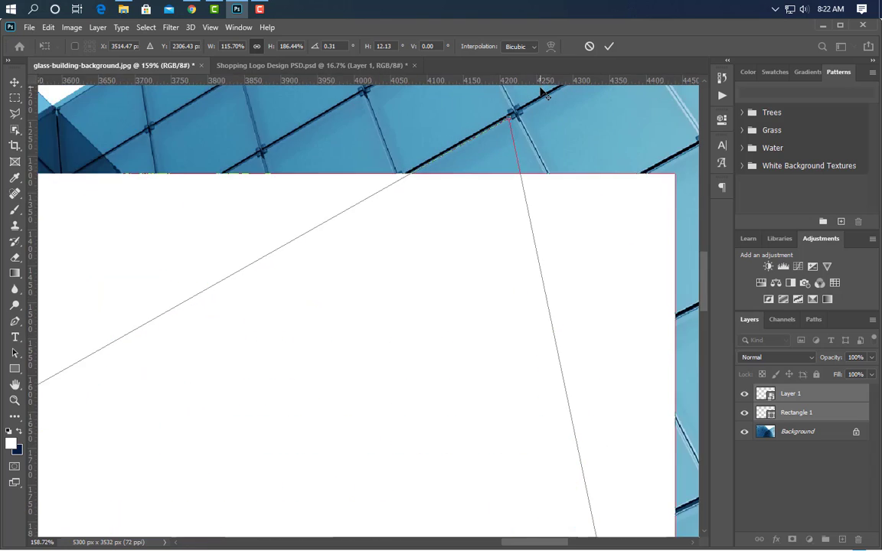
{"action": "scroll", "coordinate": [541, 92], "scroll_direction": "up", "scroll_amount": 6}
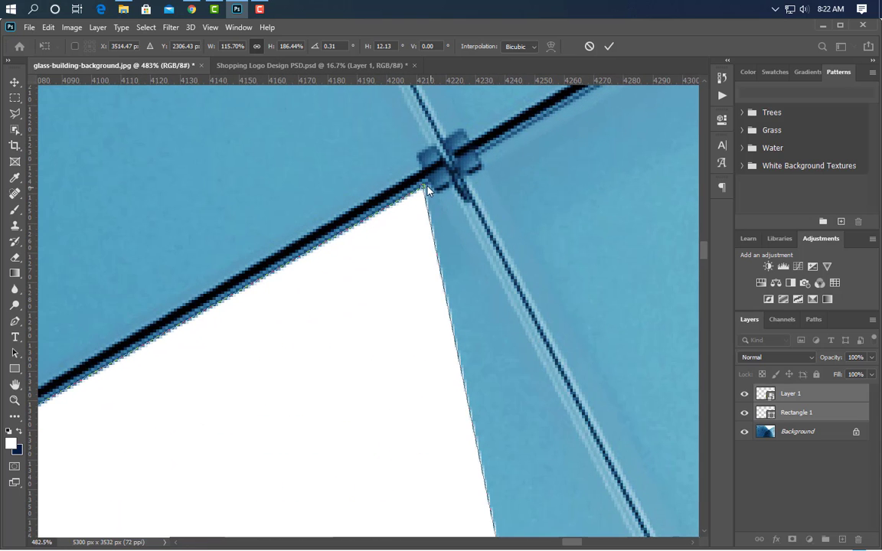
{"action": "left_click_drag", "start_coordinate": [422, 191], "coordinate": [448, 159]}
{"action": "scroll", "coordinate": [494, 244], "scroll_direction": "down", "scroll_amount": 14}
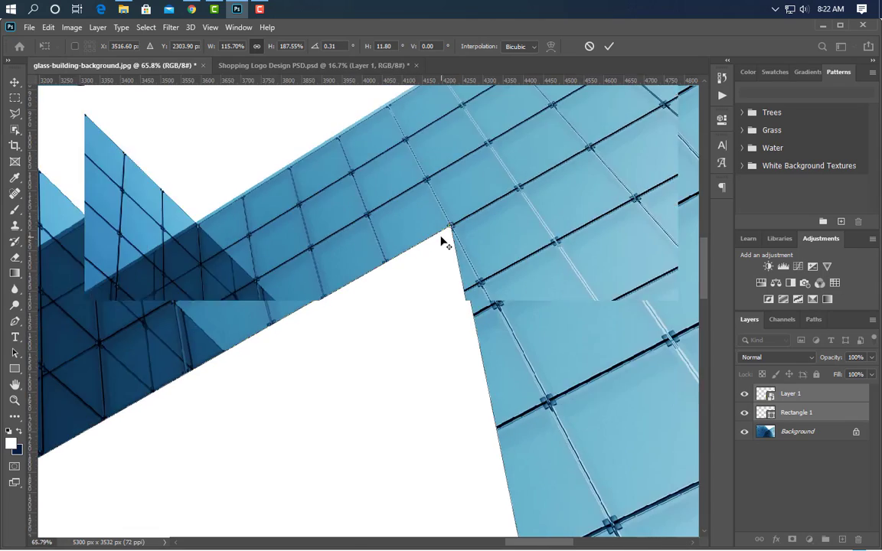
{"action": "scroll", "coordinate": [441, 240], "scroll_direction": "down", "scroll_amount": 2}
{"action": "scroll", "coordinate": [516, 427], "scroll_direction": "up", "scroll_amount": 3}
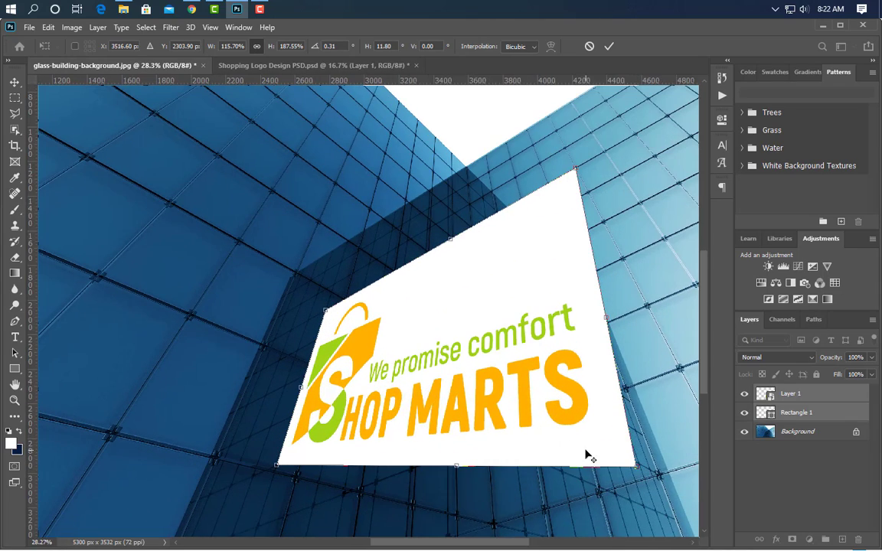
Distort the sign's lower-right corner up onto a window-frame joint on the light facade
{"action": "left_click_drag", "start_coordinate": [634, 469], "coordinate": [647, 310]}
{"action": "scroll", "coordinate": [656, 312], "scroll_direction": "up", "scroll_amount": 6}
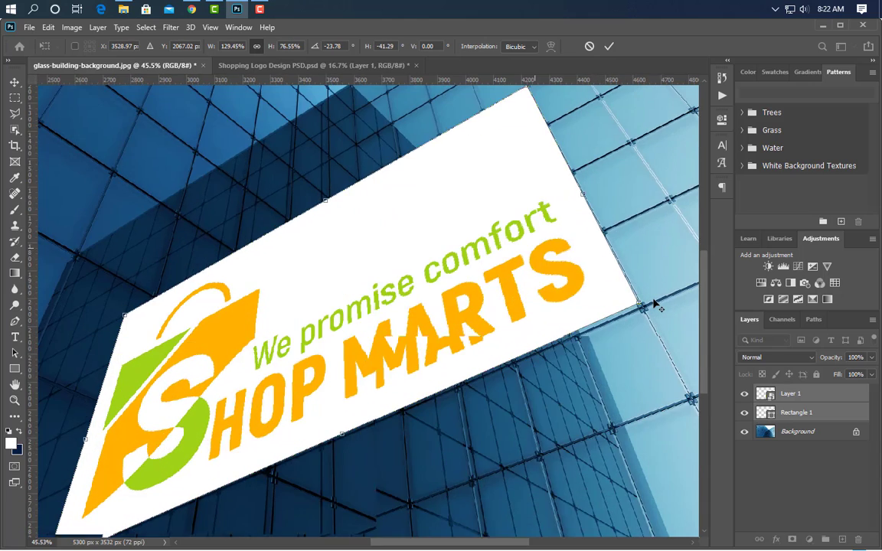
{"action": "scroll", "coordinate": [656, 312], "scroll_direction": "up", "scroll_amount": 3}
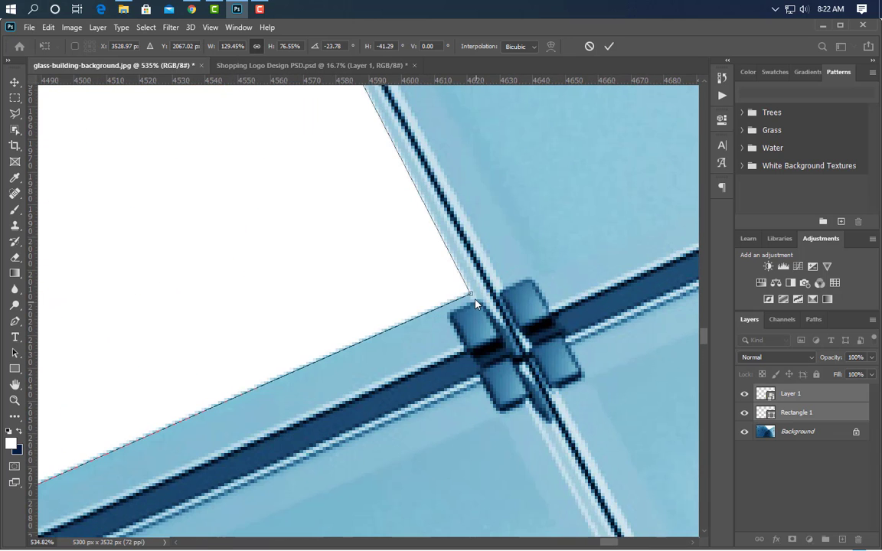
{"action": "left_click_drag", "start_coordinate": [471, 297], "coordinate": [525, 357]}
{"action": "scroll", "coordinate": [525, 356], "scroll_direction": "down", "scroll_amount": 10}
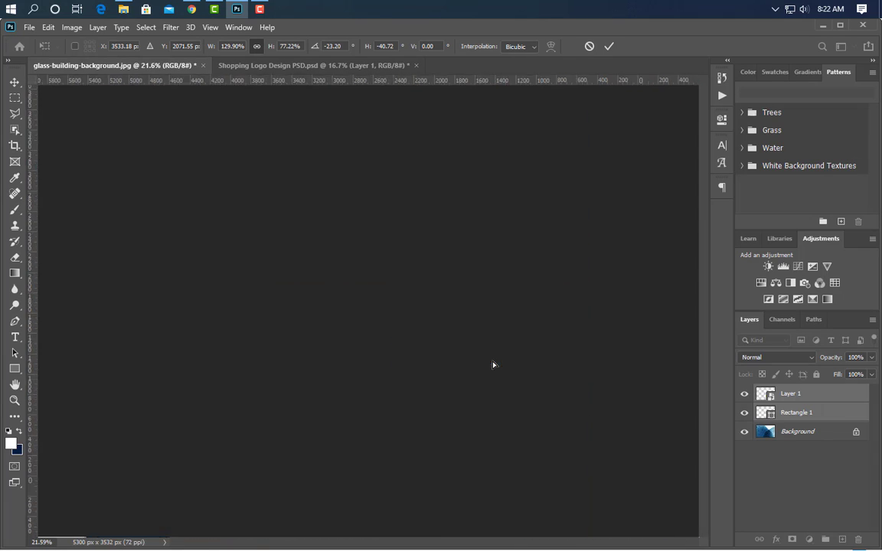
Apply the distortion and delete the white Rectangle 1 layer
{"action": "key", "text": "ctrl+0"}
{"action": "left_click", "coordinate": [610, 47]}
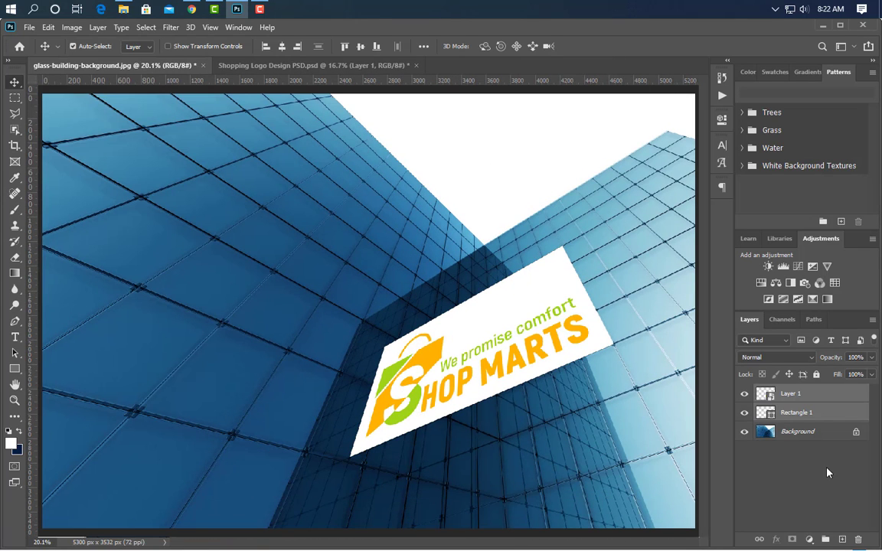
{"action": "left_click_drag", "start_coordinate": [834, 413], "coordinate": [859, 539]}
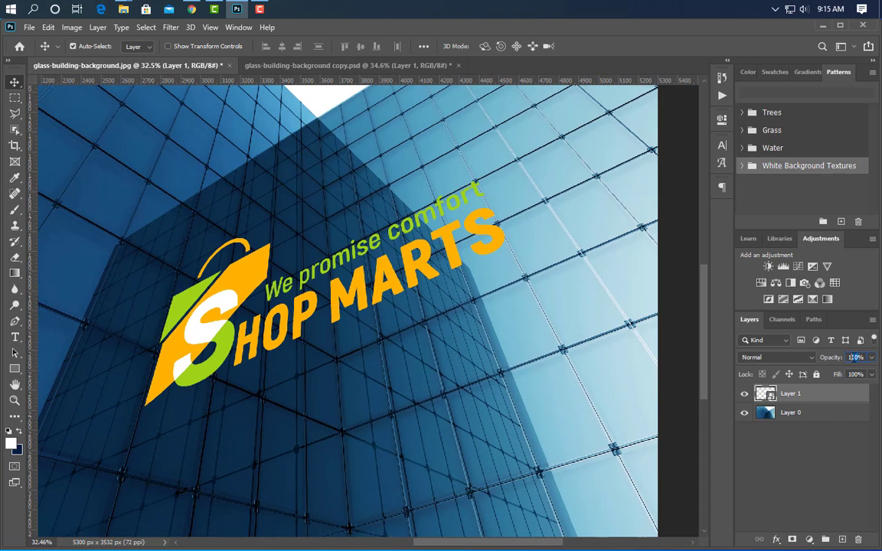
Set the logo layer's opacity to 60% and its fill to 0%
{"action": "type", "text": "60"}
{"action": "key", "text": "Return"}
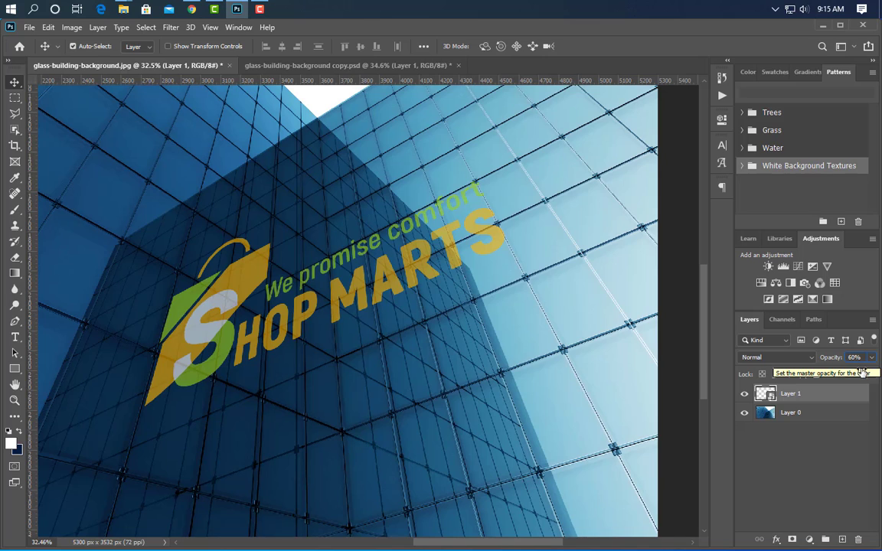
{"action": "left_click", "coordinate": [872, 376]}
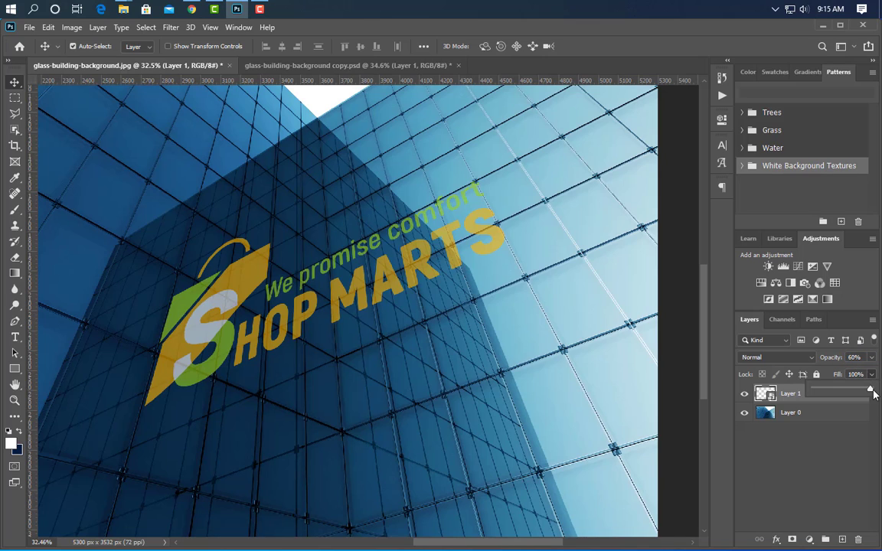
{"action": "left_click_drag", "start_coordinate": [871, 391], "coordinate": [805, 395]}
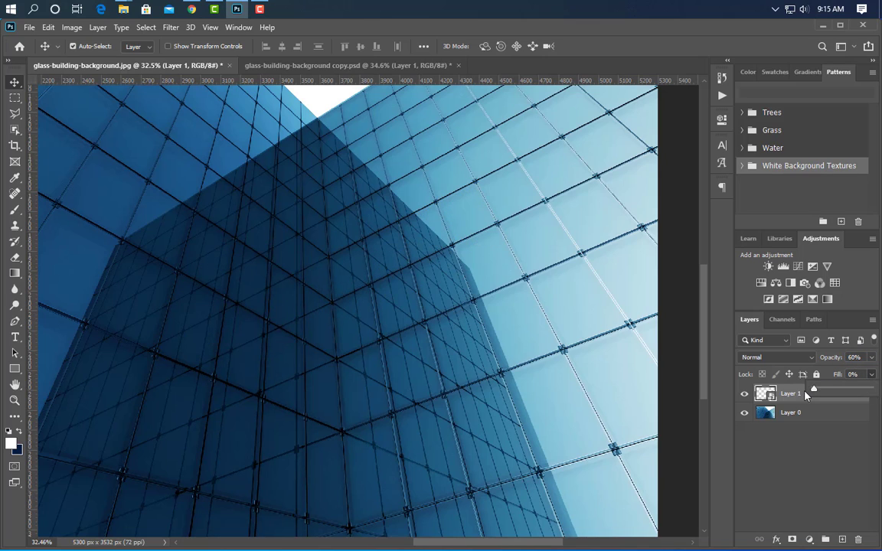
{"action": "left_click", "coordinate": [827, 395]}
Add a Color Overlay layer style to the logo in dark grey 2b2a29, Normal mode, 100% opacity
{"action": "right_click", "coordinate": [824, 400]}
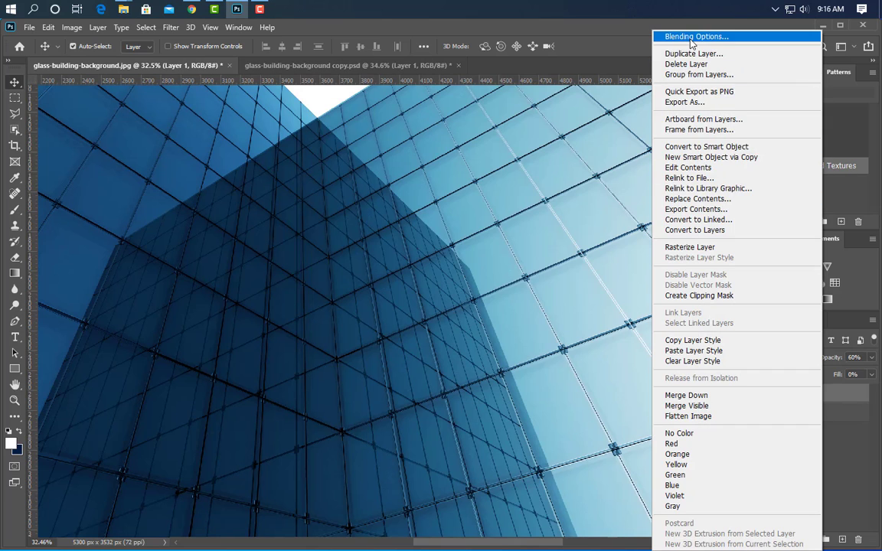
{"action": "left_click", "coordinate": [690, 36]}
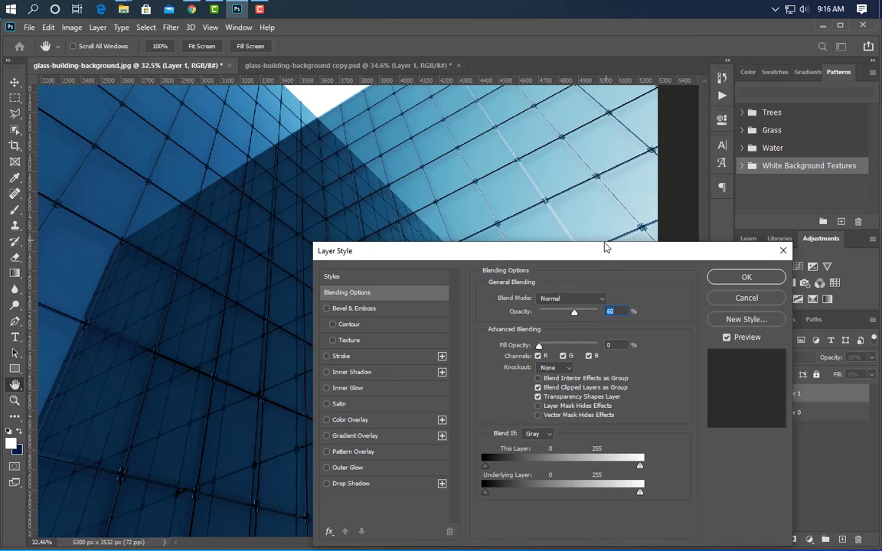
{"action": "left_click_drag", "start_coordinate": [599, 260], "coordinate": [687, 153]}
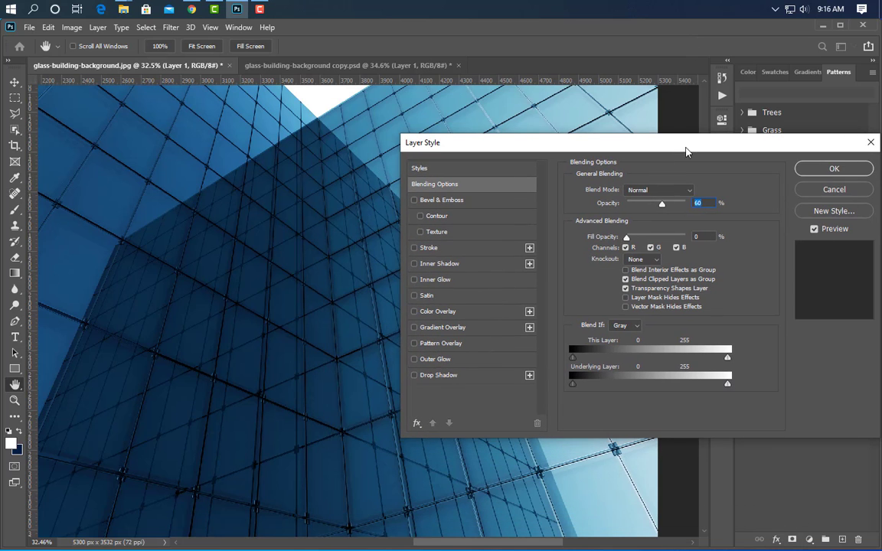
{"action": "left_click", "coordinate": [480, 316]}
{"action": "left_click", "coordinate": [697, 192]}
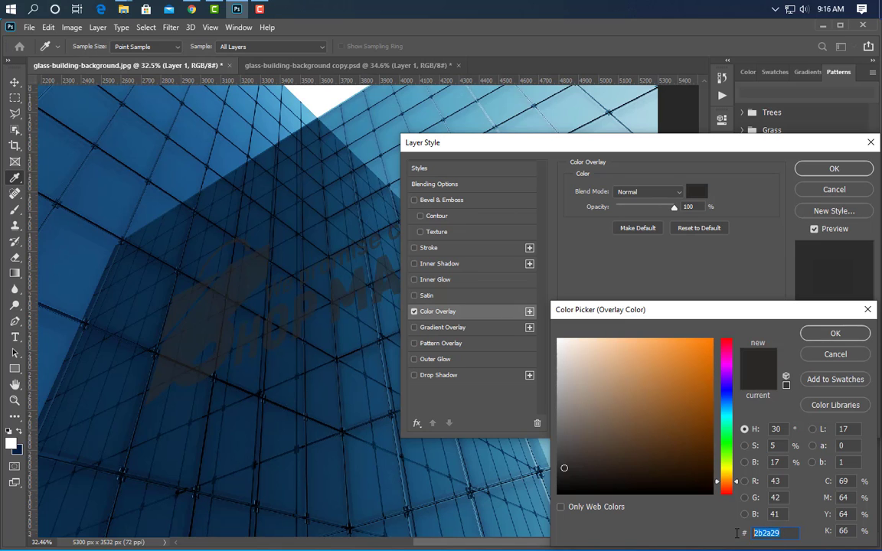
{"action": "left_click", "coordinate": [815, 334]}
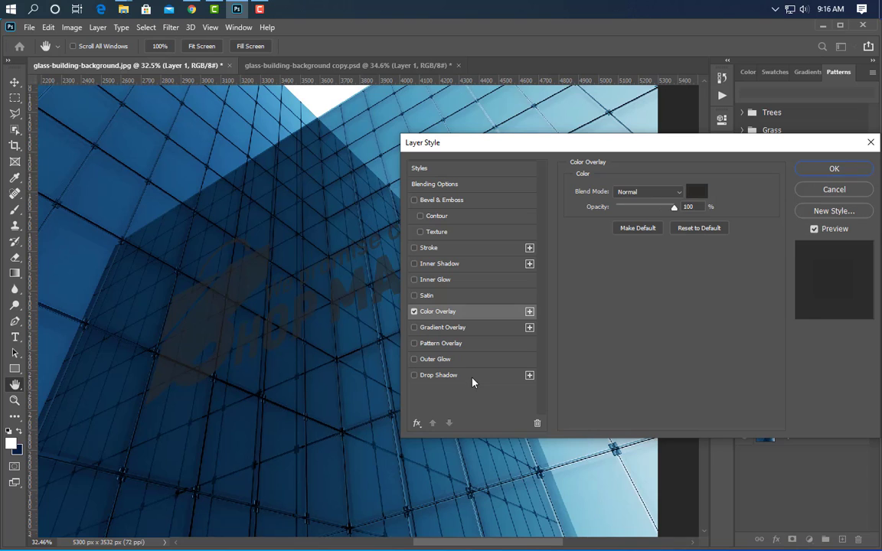
Add a Drop Shadow to the logo layer: Multiply, 50% opacity, 145° angle, 7 px distance and 5 px size
{"action": "left_click", "coordinate": [473, 379]}
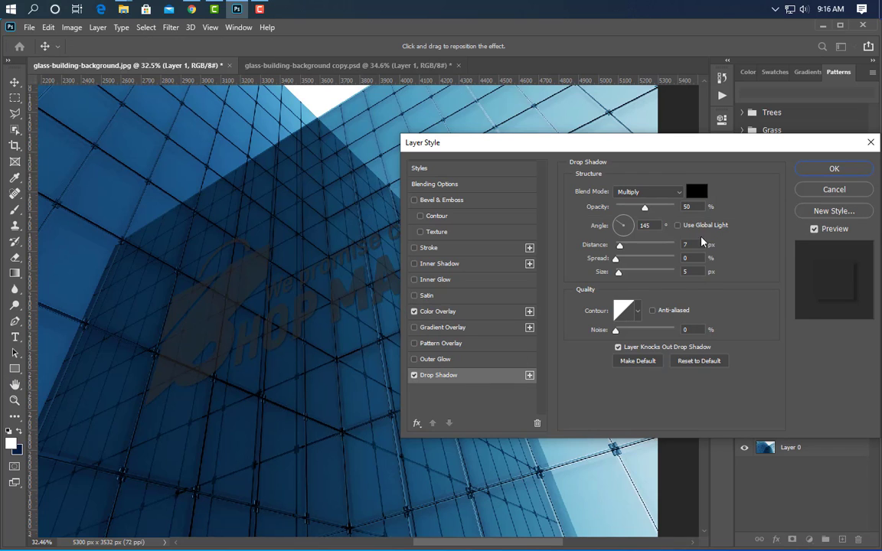
{"action": "left_click", "coordinate": [640, 225]}
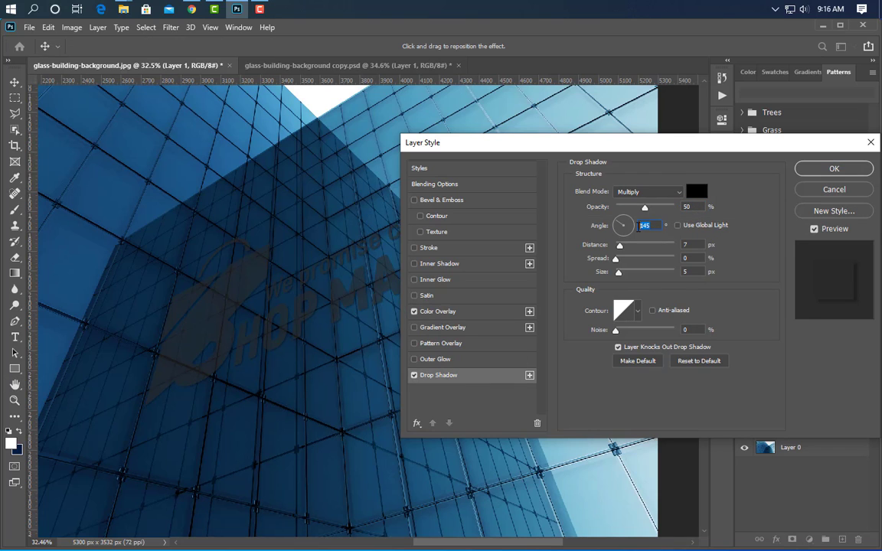
{"action": "left_click", "coordinate": [682, 272]}
{"action": "left_click", "coordinate": [832, 170]}
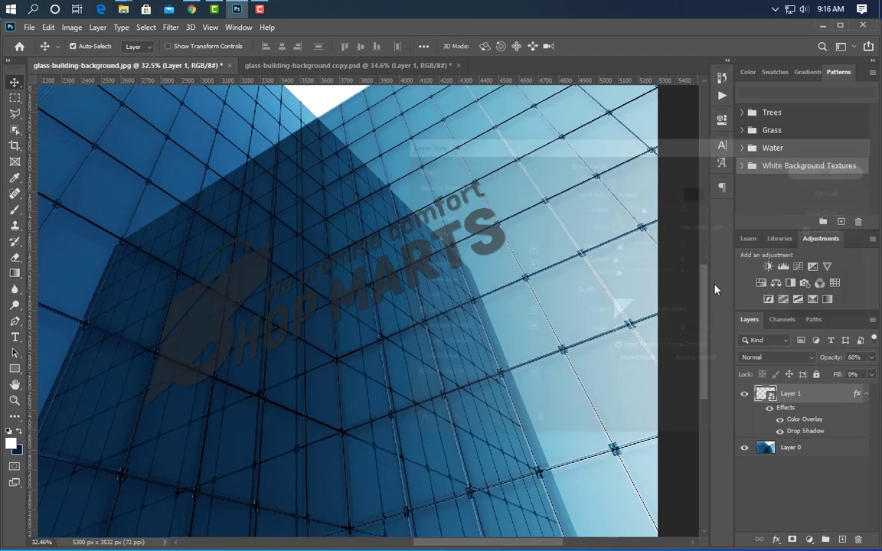
Duplicate Layer 1 within the same document and set the copy's fill and opacity to 100%
{"action": "right_click", "coordinate": [803, 393]}
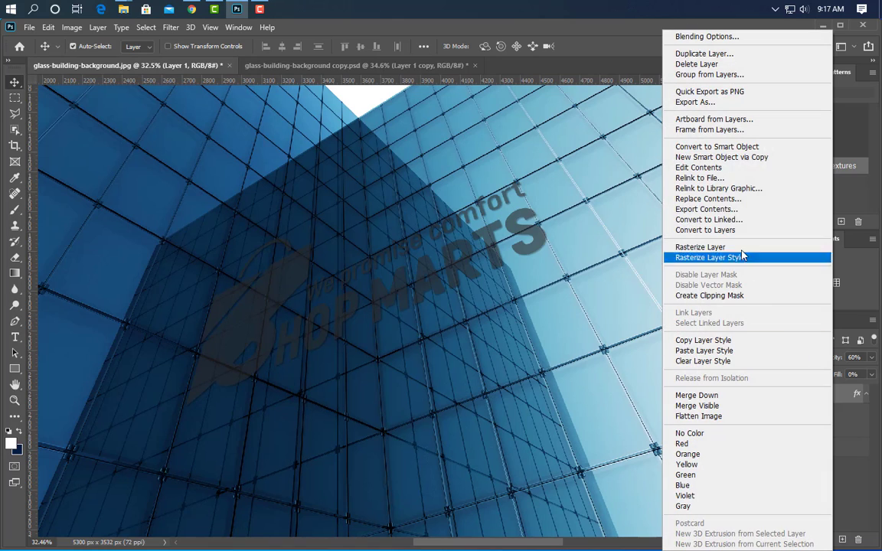
{"action": "left_click", "coordinate": [689, 53]}
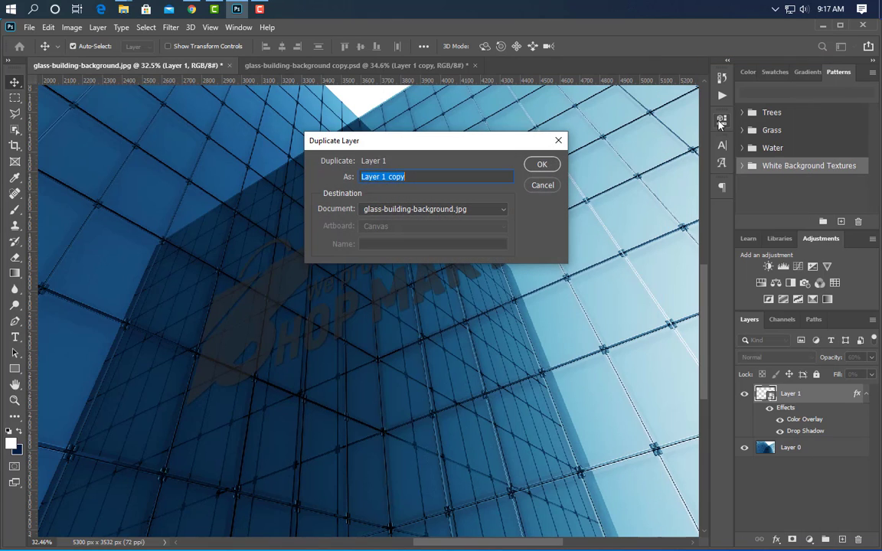
{"action": "left_click", "coordinate": [541, 164]}
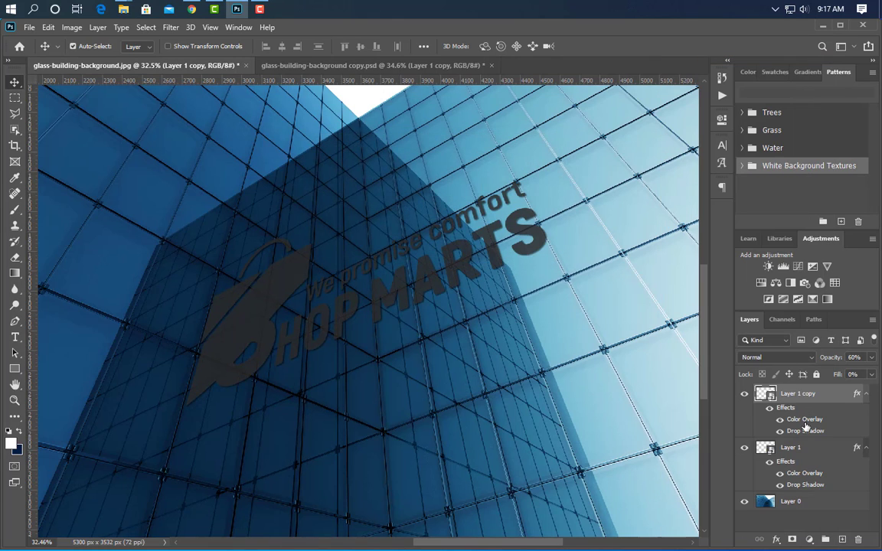
{"action": "left_click", "coordinate": [873, 375]}
{"action": "left_click", "coordinate": [872, 357]}
{"action": "left_click_drag", "start_coordinate": [852, 376], "coordinate": [870, 373]}
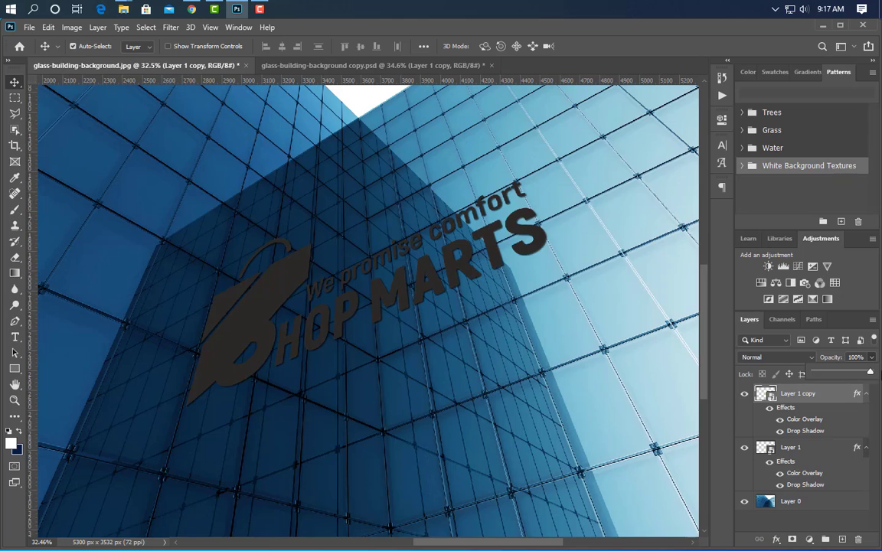
Set the Drop Shadow of Layer 1 copy to 5 px distance, 2 px size and 46% opacity
{"action": "double_click", "coordinate": [803, 431]}
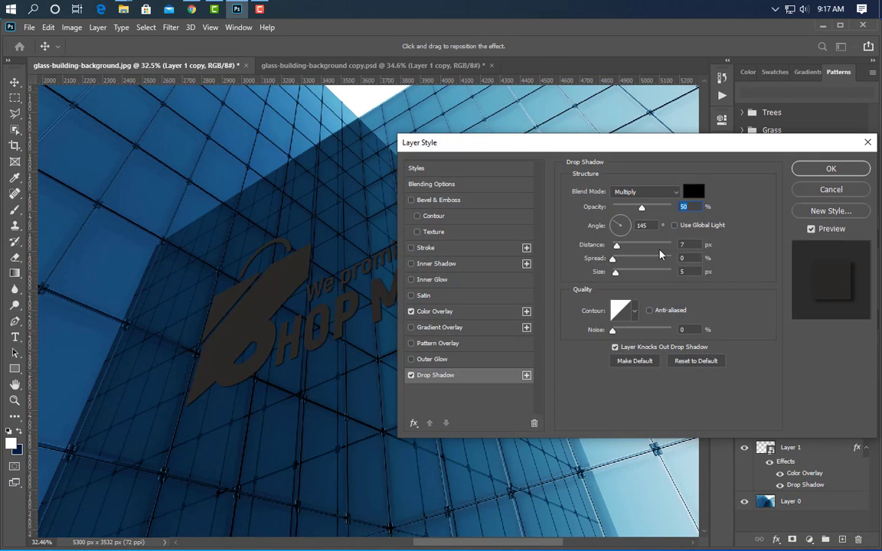
{"action": "left_click", "coordinate": [683, 244]}
{"action": "type", "text": "5"}
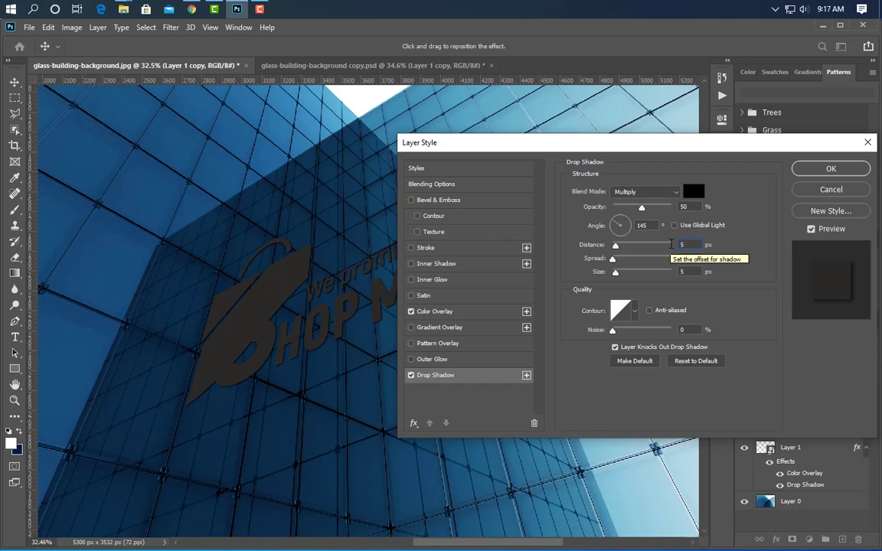
{"action": "left_click", "coordinate": [673, 271]}
{"action": "type", "text": "2"}
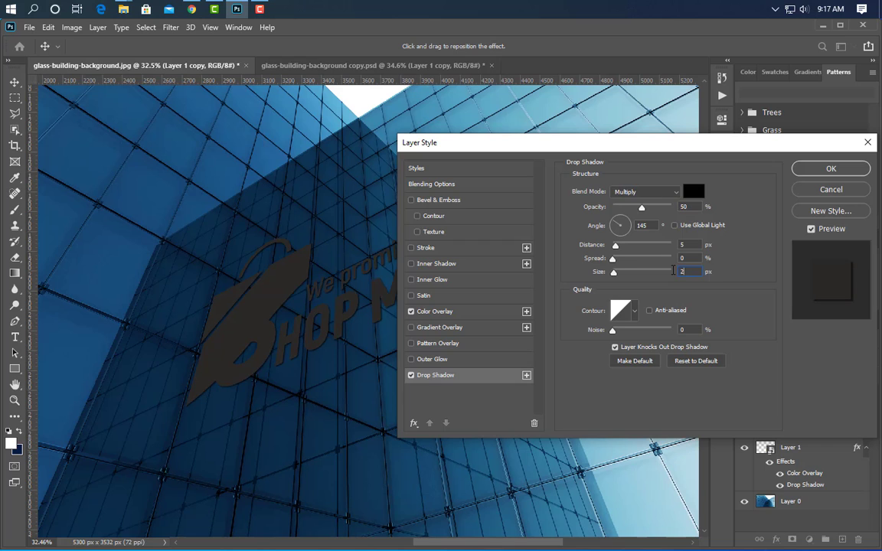
{"action": "left_click", "coordinate": [678, 207]}
{"action": "type", "text": "46"}
{"action": "left_click", "coordinate": [831, 169]}
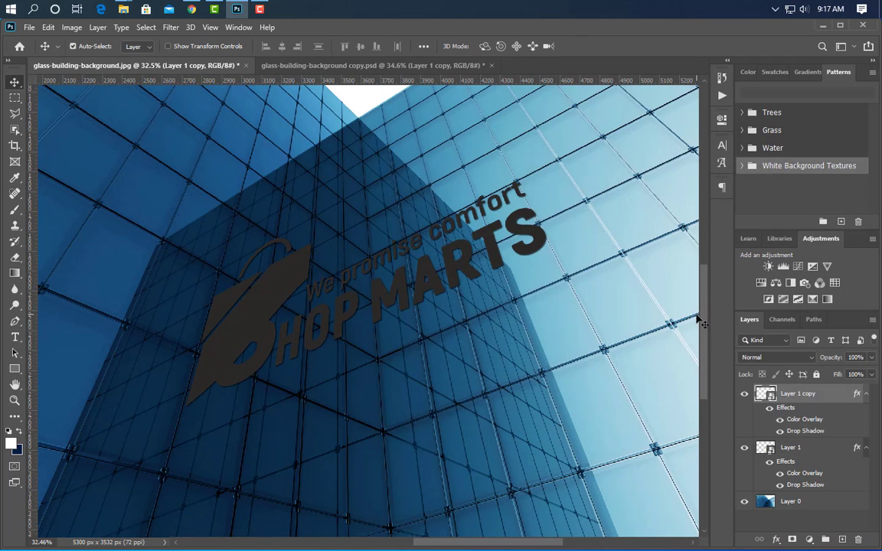
Duplicate Layer 1 copy as Layer 1 copy 2 in the same document
{"action": "right_click", "coordinate": [825, 393]}
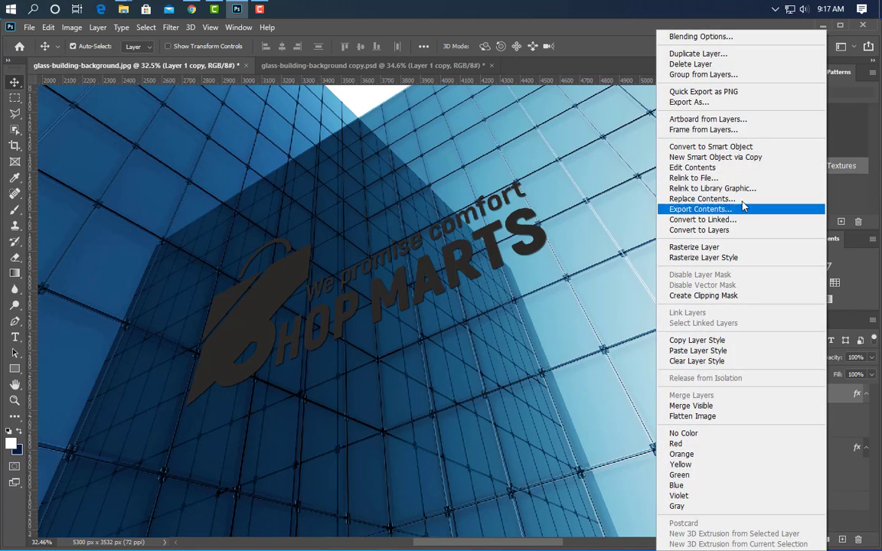
{"action": "left_click", "coordinate": [696, 54]}
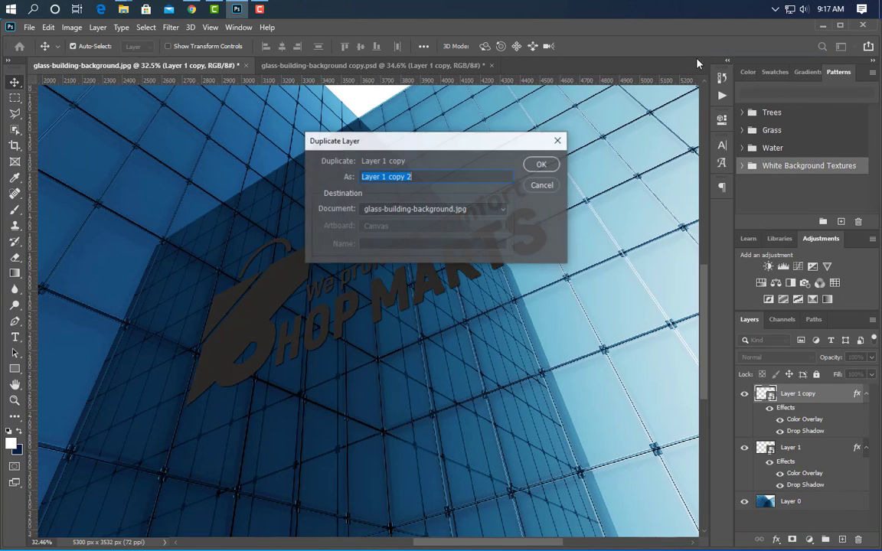
{"action": "left_click", "coordinate": [541, 164]}
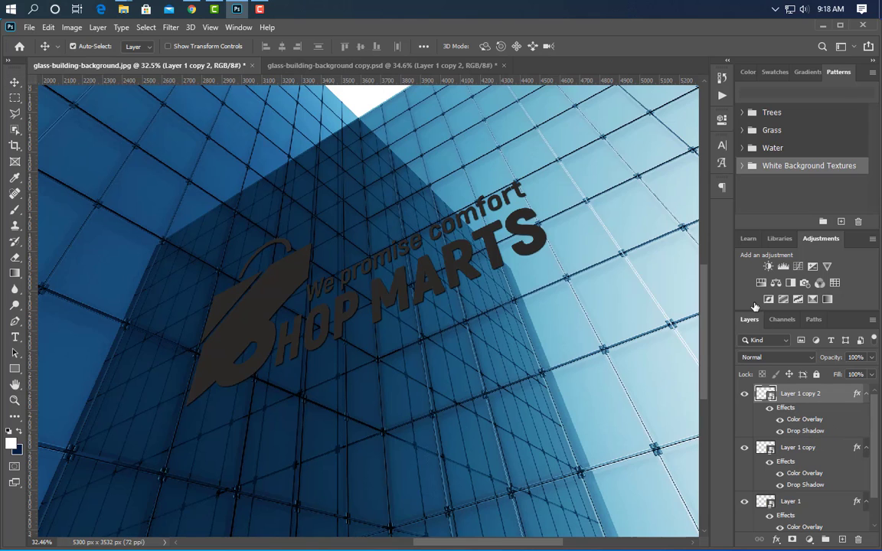
Set the Drop Shadow of Layer 1 copy 2 to 75% opacity and 9 px distance
{"action": "double_click", "coordinate": [805, 431]}
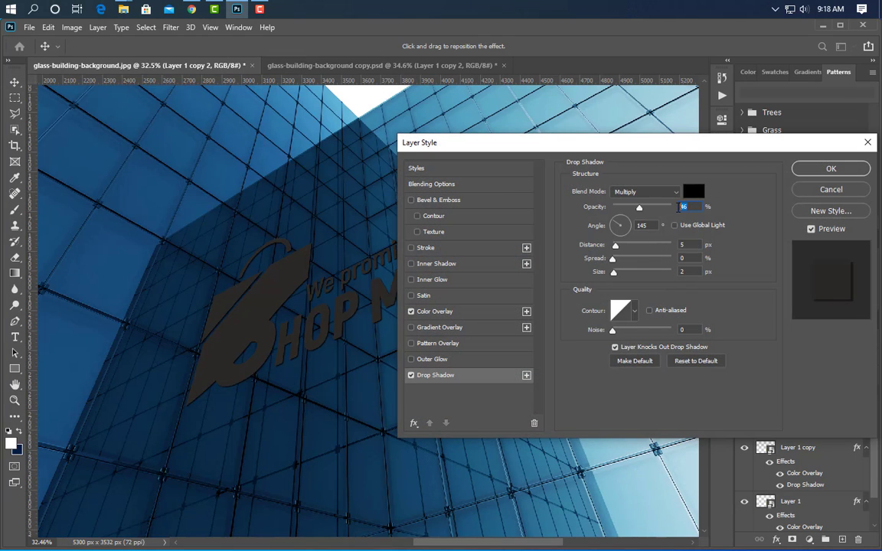
{"action": "type", "text": "75"}
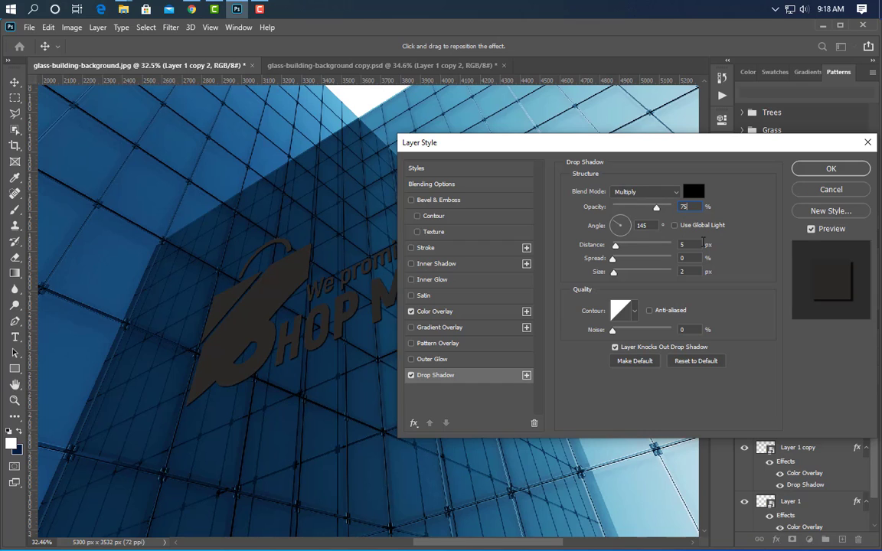
{"action": "left_click", "coordinate": [671, 245]}
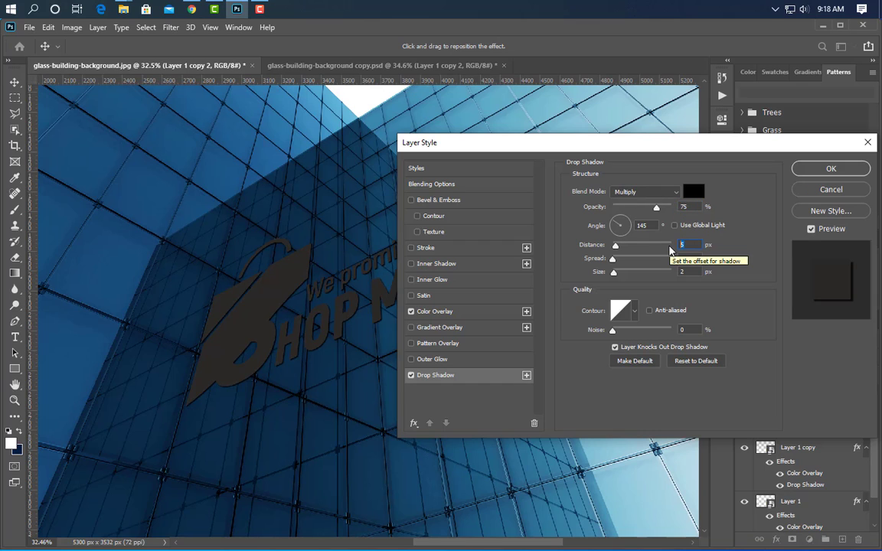
{"action": "type", "text": "9"}
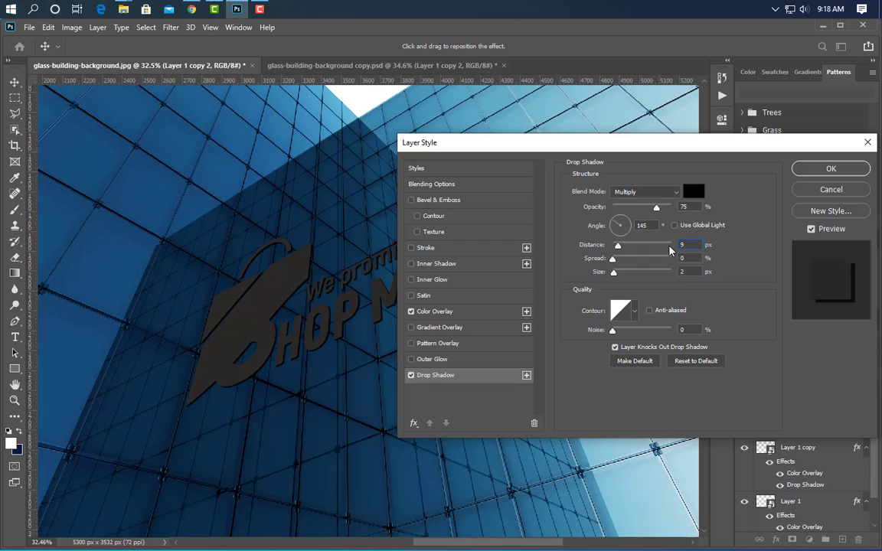
{"action": "key", "text": "Tab"}
{"action": "key", "text": "Tab"}
{"action": "left_click", "coordinate": [831, 168]}
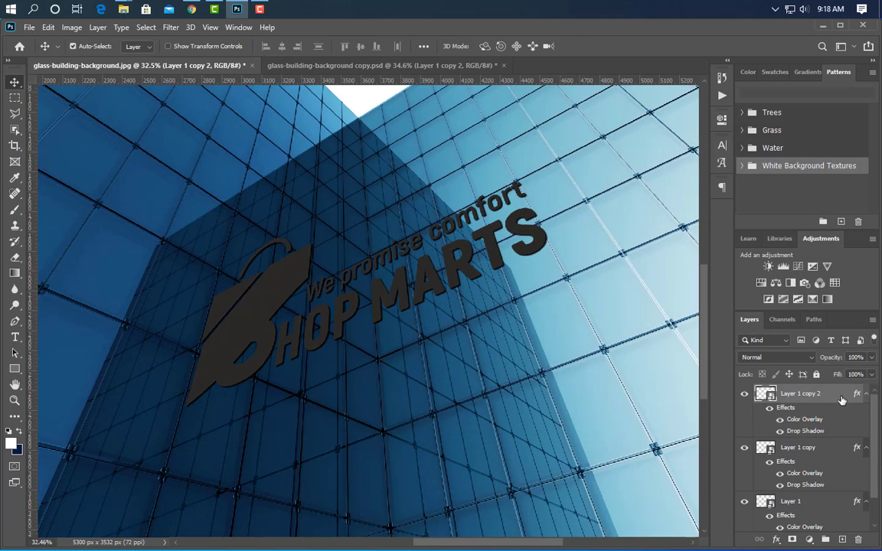
Duplicate Layer 1 copy 2 as Layer 1 copy 3 and hide the new copy's Color Overlay effect
{"action": "right_click", "coordinate": [842, 400]}
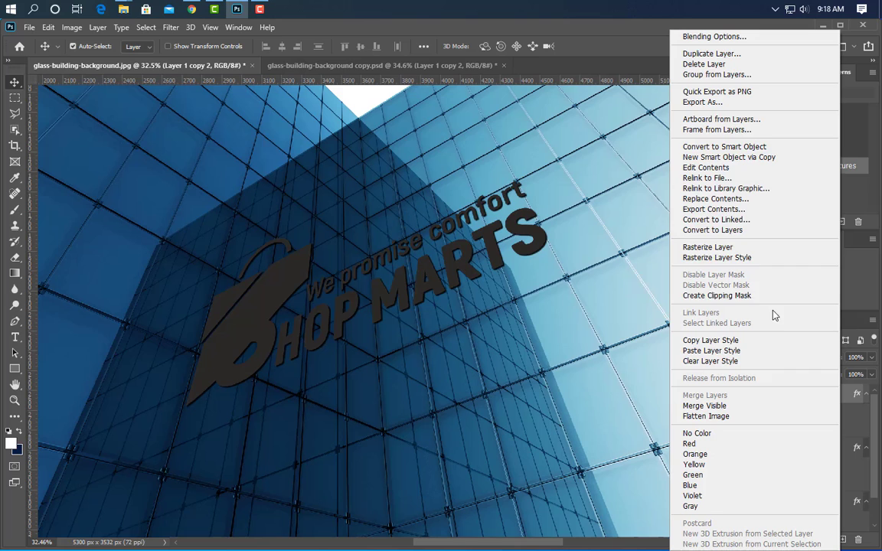
{"action": "left_click", "coordinate": [718, 56]}
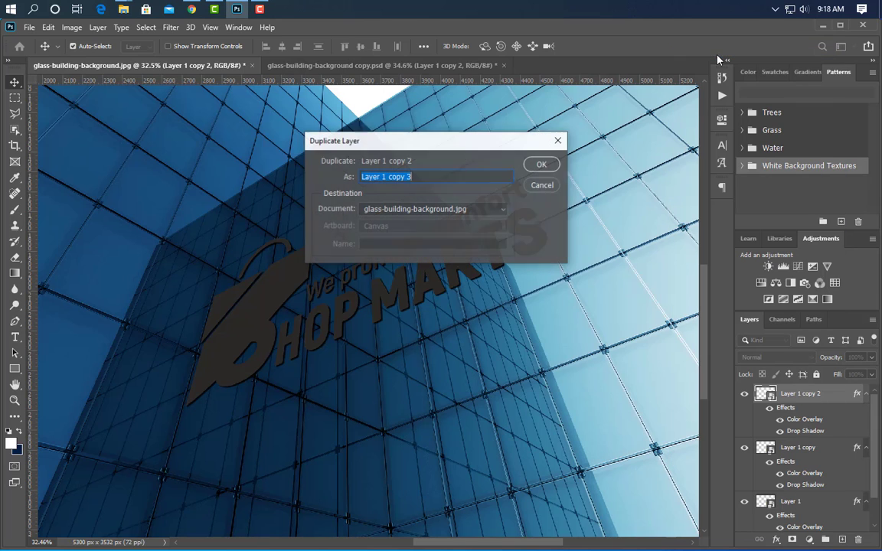
{"action": "left_click", "coordinate": [542, 165]}
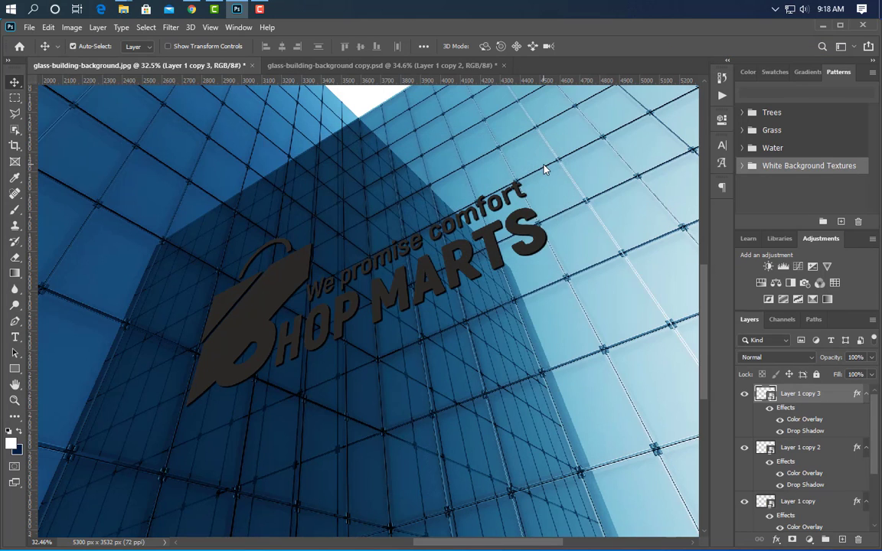
{"action": "left_click", "coordinate": [779, 419]}
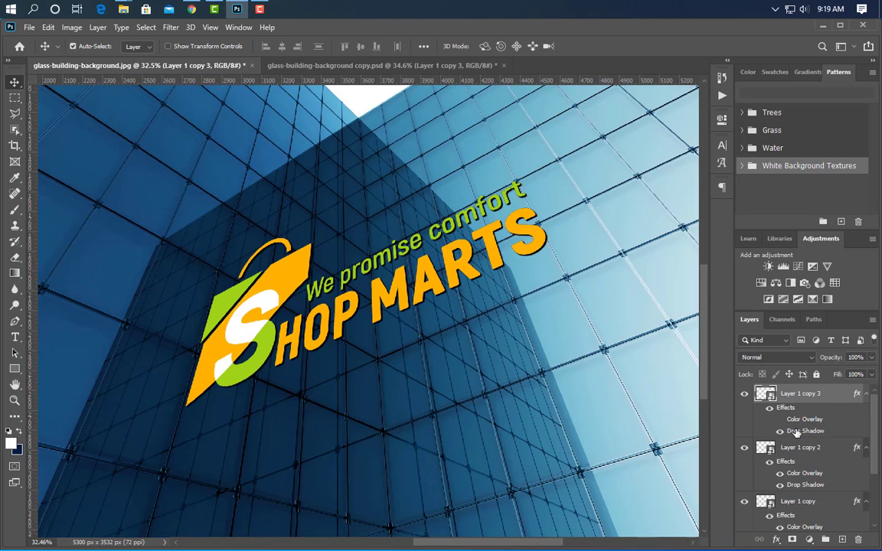
Set the Drop Shadow of Layer 1 copy 3 to 60% opacity, 5 px distance and 0 px size
{"action": "double_click", "coordinate": [763, 389]}
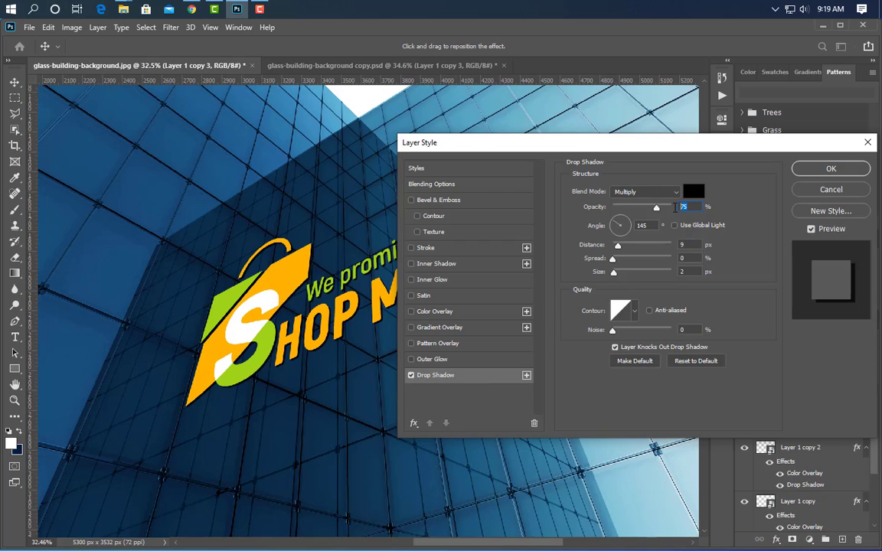
{"action": "type", "text": "60"}
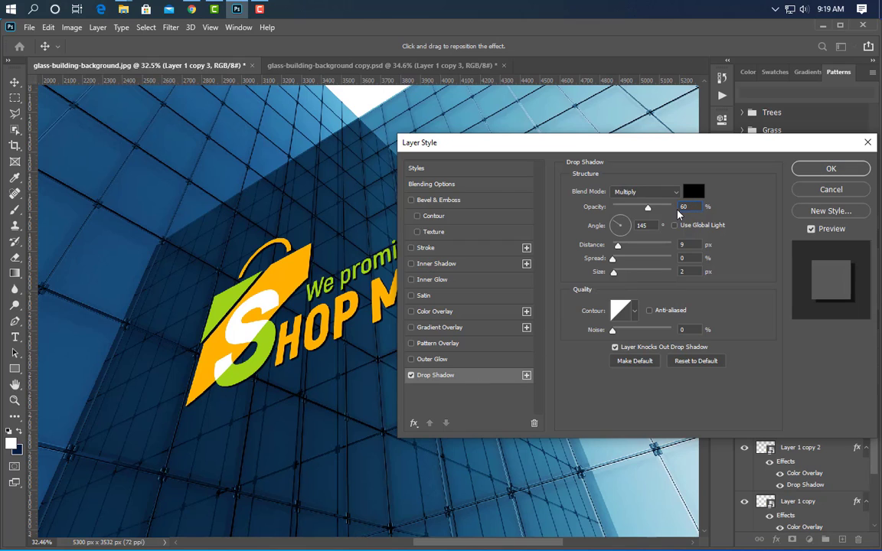
{"action": "left_click", "coordinate": [668, 245]}
{"action": "type", "text": "5"}
{"action": "left_click", "coordinate": [674, 273]}
{"action": "type", "text": "0"}
Add a linear Gradient Overlay to Layer 1 copy 3 using a black-to-transparent gradient with a 000000 start stop
{"action": "left_click", "coordinate": [470, 328]}
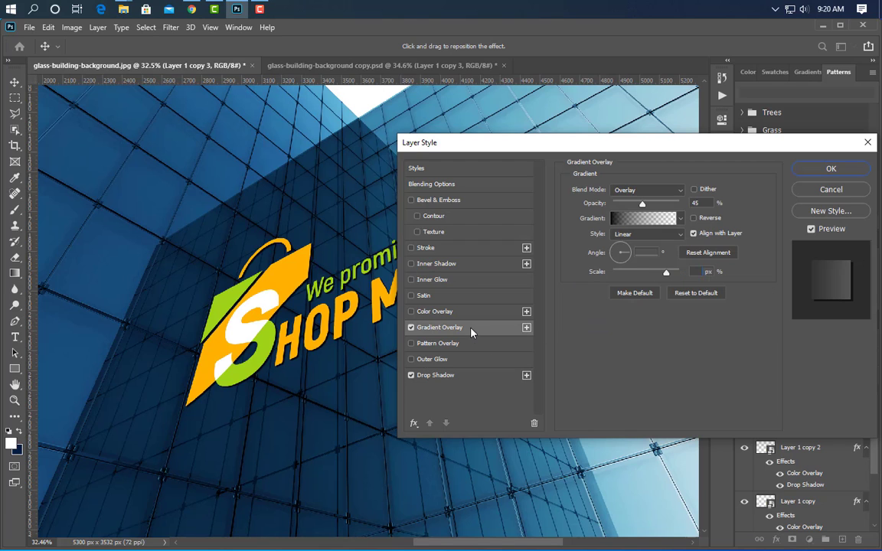
{"action": "left_click", "coordinate": [643, 219]}
{"action": "left_click", "coordinate": [604, 422]}
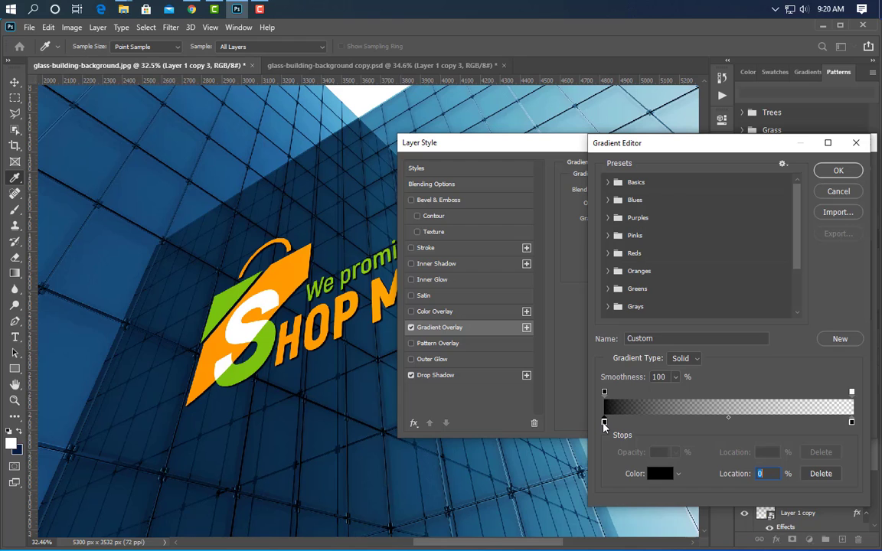
{"action": "double_click", "coordinate": [604, 422]}
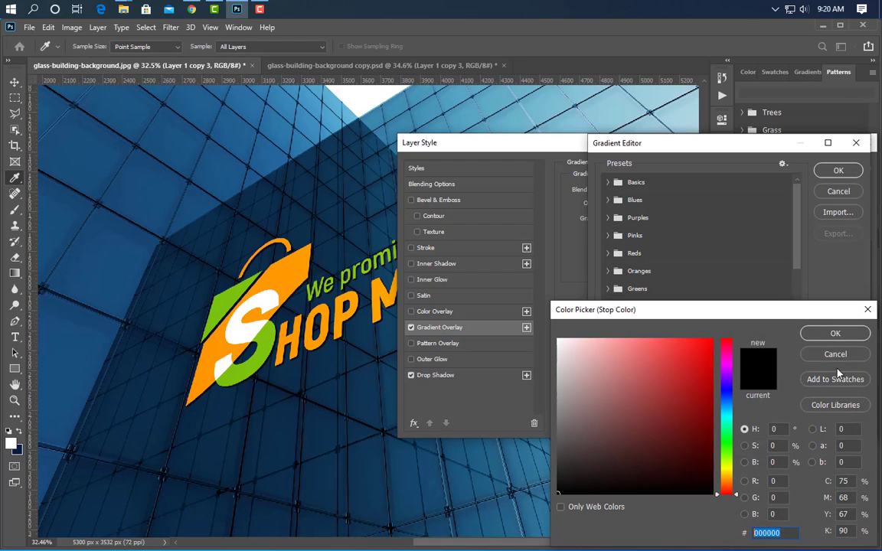
{"action": "left_click", "coordinate": [836, 333]}
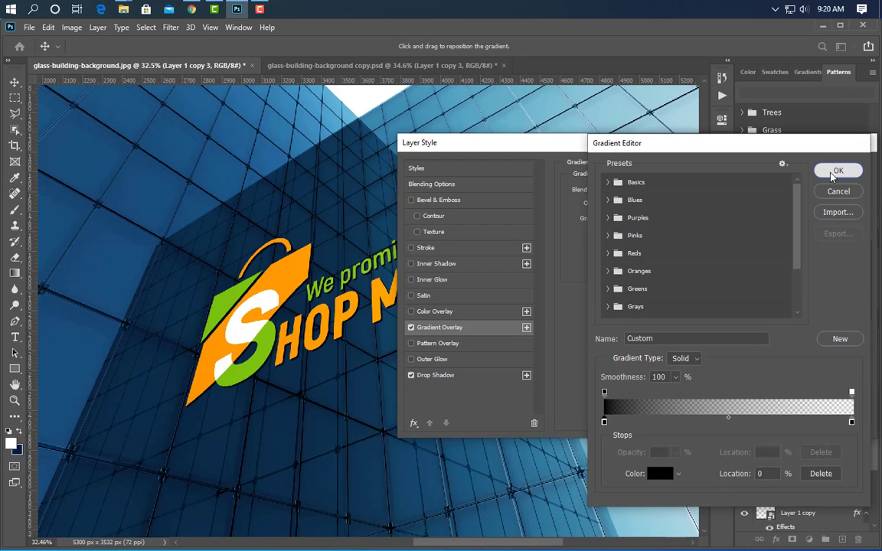
{"action": "left_click", "coordinate": [831, 173]}
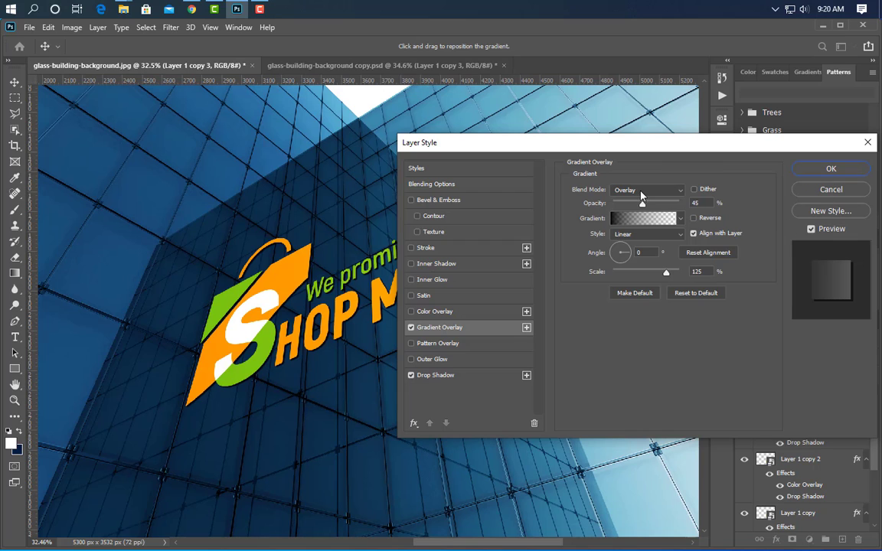
Use the Overlay blend mode for the Gradient Overlay and set its scale to 100%
{"action": "left_click", "coordinate": [642, 193]}
{"action": "left_click", "coordinate": [589, 338]}
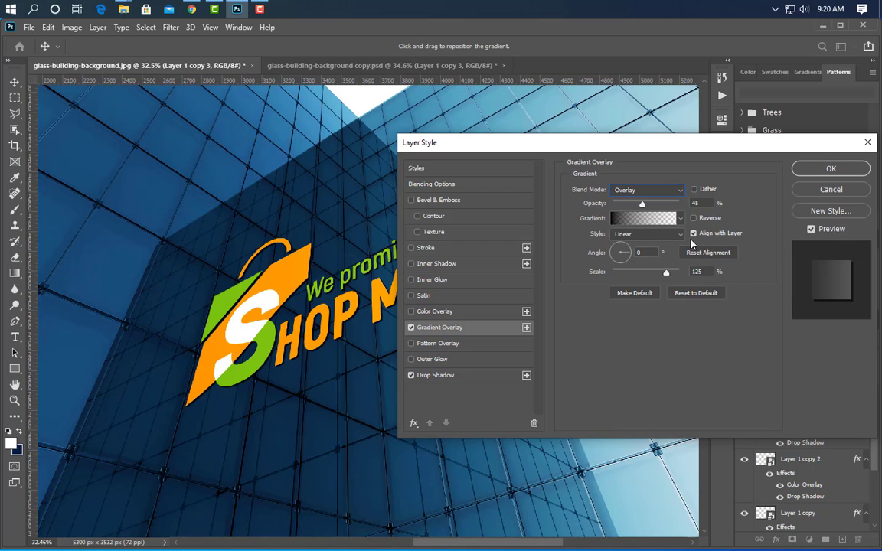
{"action": "double_click", "coordinate": [694, 272]}
{"action": "type", "text": "100"}
Add a white Inner Shadow in Normal mode with 32% opacity, 145° angle, 2 px distance and 0 px size
{"action": "left_click", "coordinate": [462, 265]}
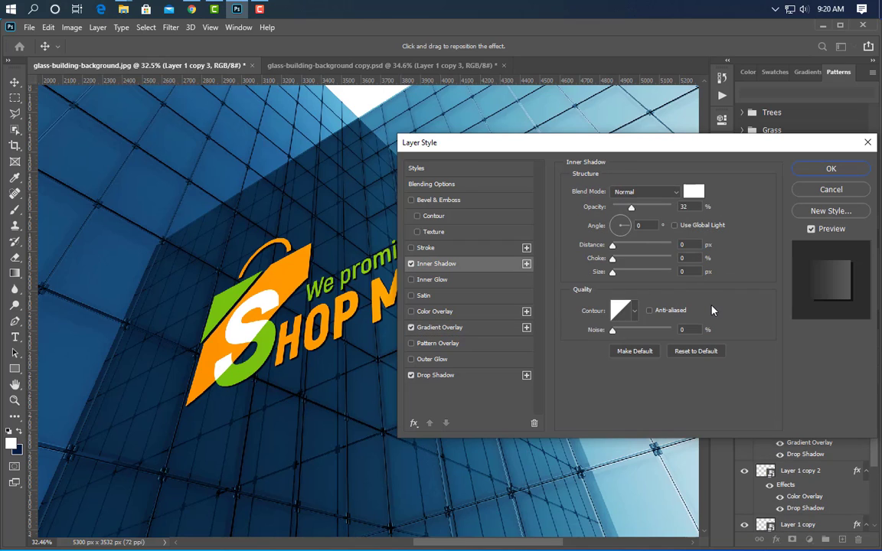
{"action": "left_click", "coordinate": [639, 225]}
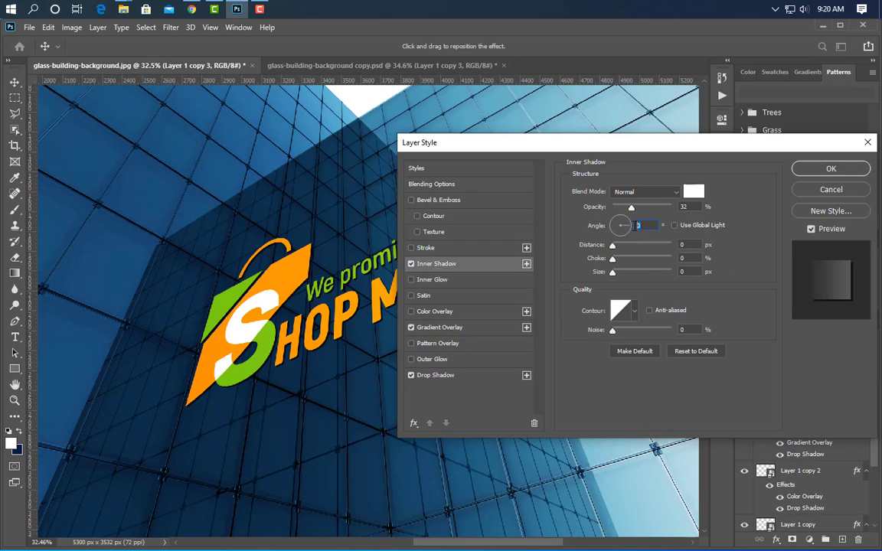
{"action": "type", "text": "1"}
{"action": "key", "text": "Up"}
{"action": "key", "text": "Up"}
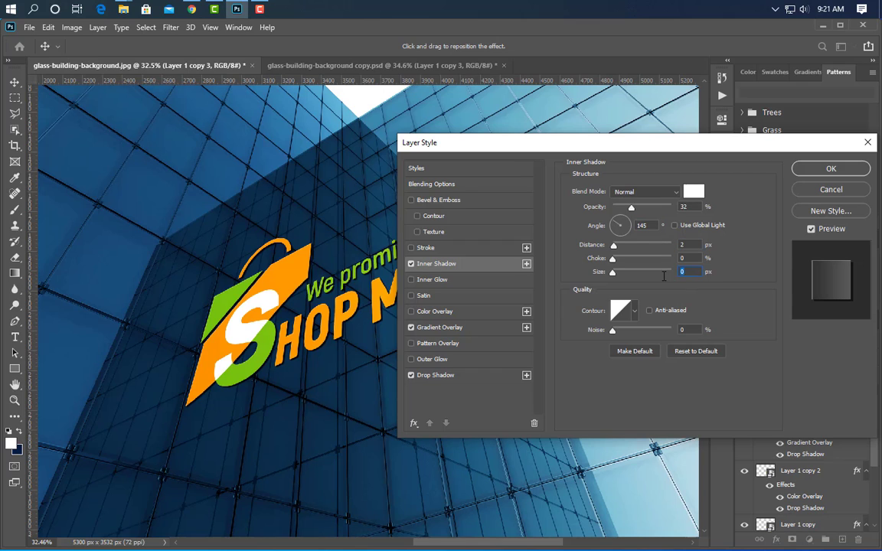
Add Bevel & Emboss to Layer 1 copy 3 with Inner Bevel, 1 px size and an ffffff Multiply shadow at 75% opacity
{"action": "left_click", "coordinate": [467, 202]}
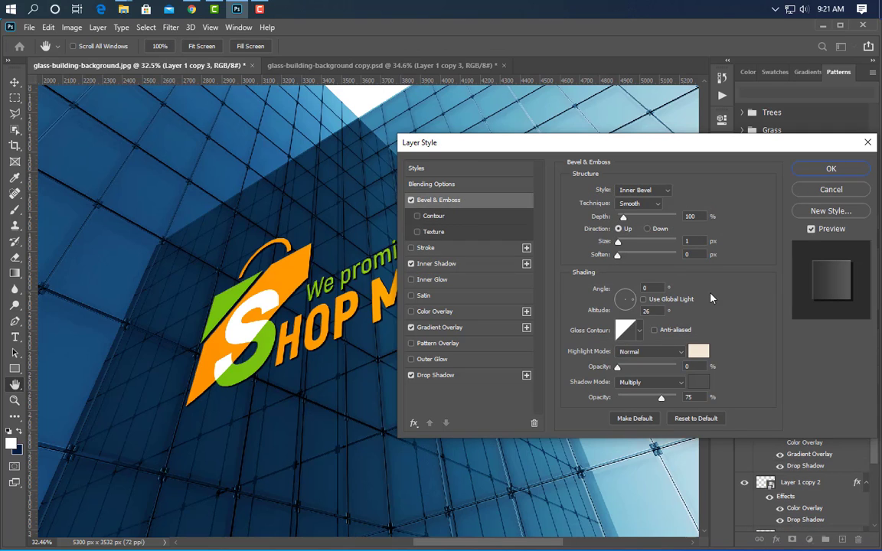
{"action": "left_click", "coordinate": [685, 241]}
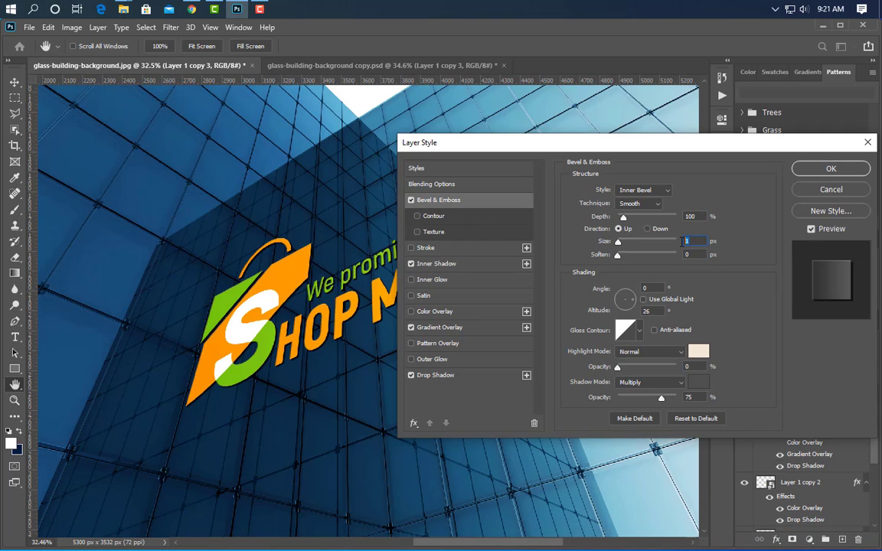
{"action": "left_click", "coordinate": [698, 382]}
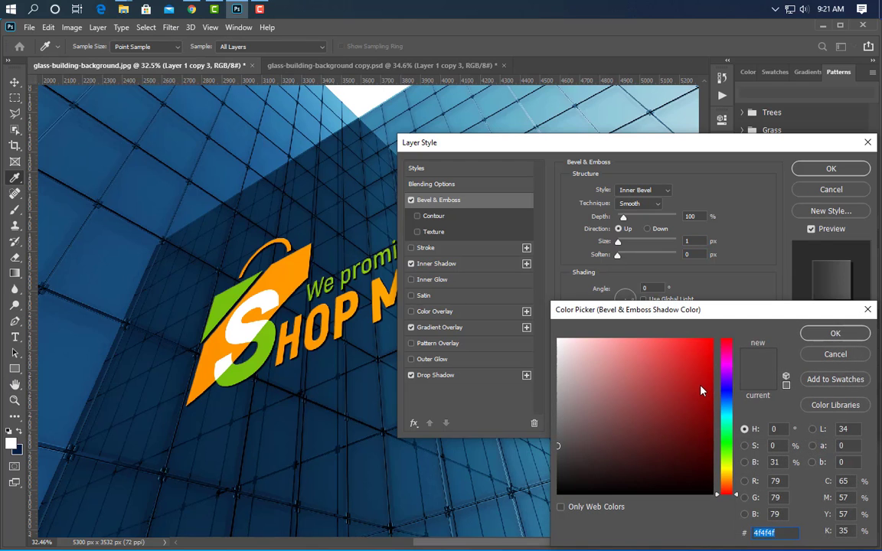
{"action": "type", "text": "ffffff"}
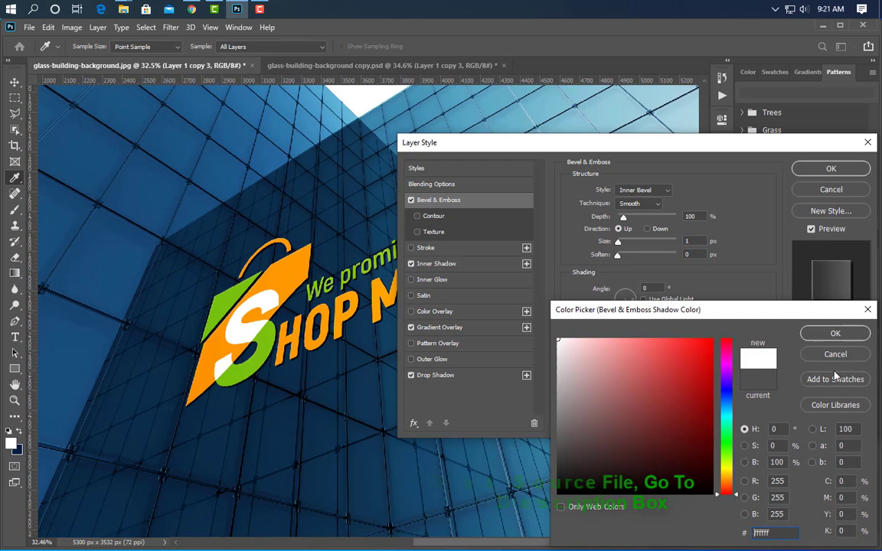
{"action": "left_click", "coordinate": [835, 333]}
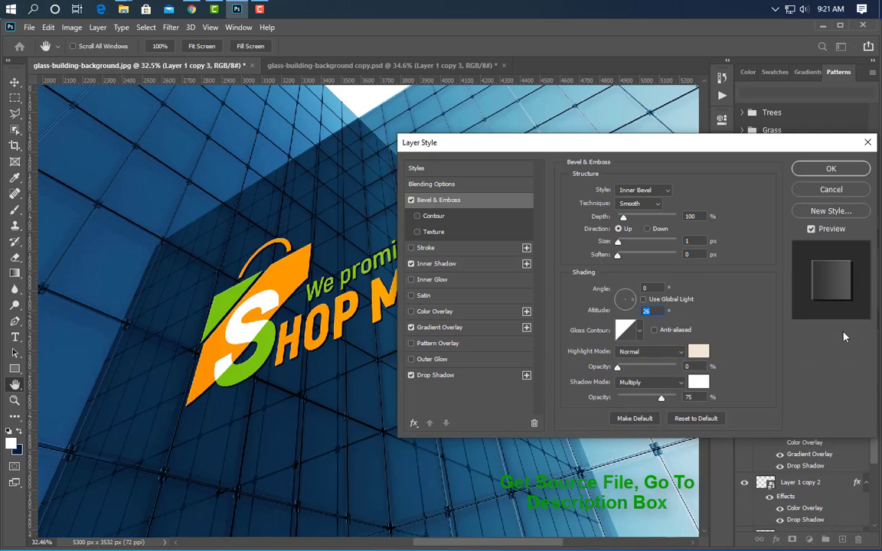
{"action": "left_click", "coordinate": [826, 172]}
Collapse the effect lists of the logo layers and group Layer 1 with its three copies
{"action": "left_click", "coordinate": [866, 393]}
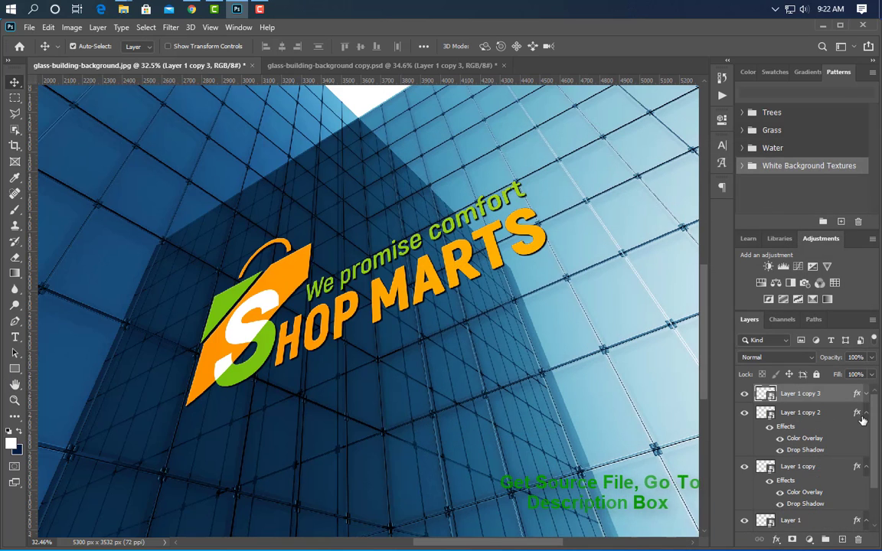
{"action": "left_click", "coordinate": [866, 413]}
{"action": "left_click", "coordinate": [866, 432]}
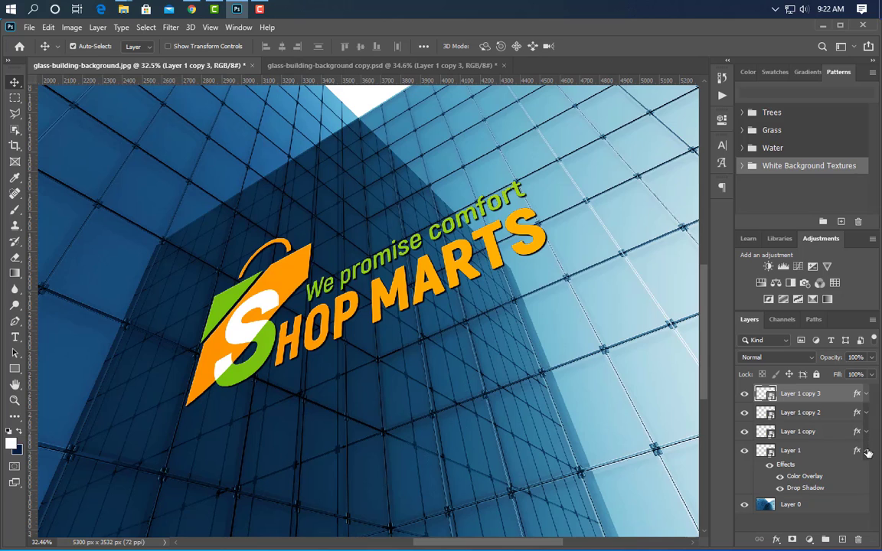
{"action": "left_click", "coordinate": [866, 451]}
{"action": "left_click", "coordinate": [811, 450]}
{"action": "left_click", "coordinate": [817, 430], "text": "ctrl"}
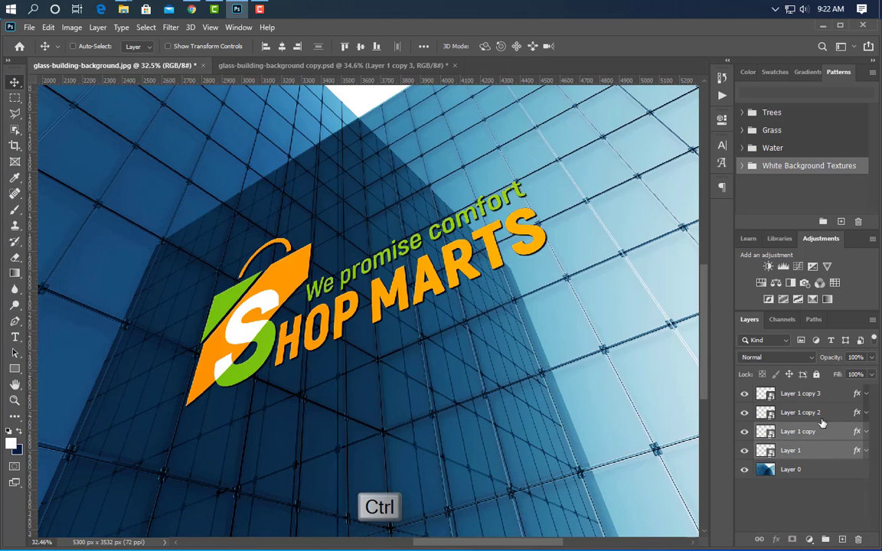
{"action": "left_click", "coordinate": [811, 413], "text": "ctrl"}
{"action": "left_click", "coordinate": [811, 394], "text": "ctrl"}
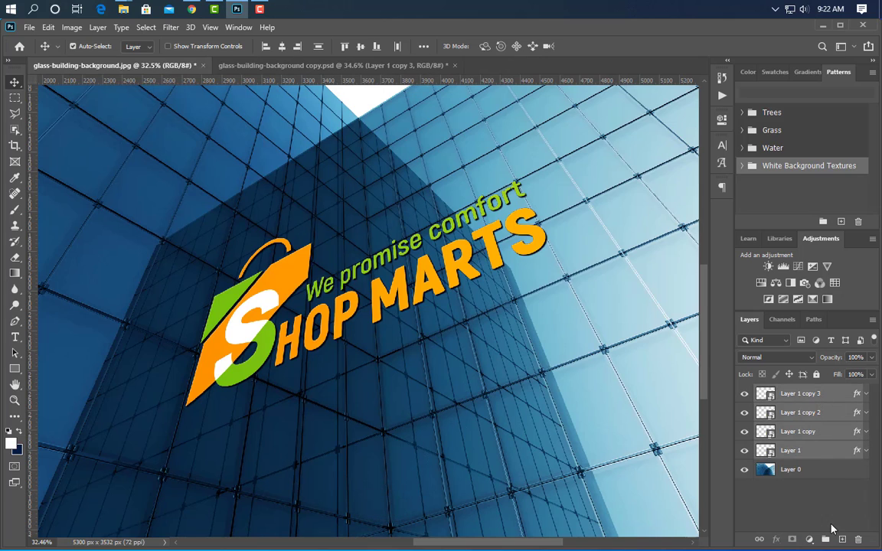
{"action": "key", "text": "ctrl+g"}
Place a duplicate of Layer 1 copy 3 directly below Group 1 and clear the duplicate's layer style
{"action": "left_click", "coordinate": [759, 392]}
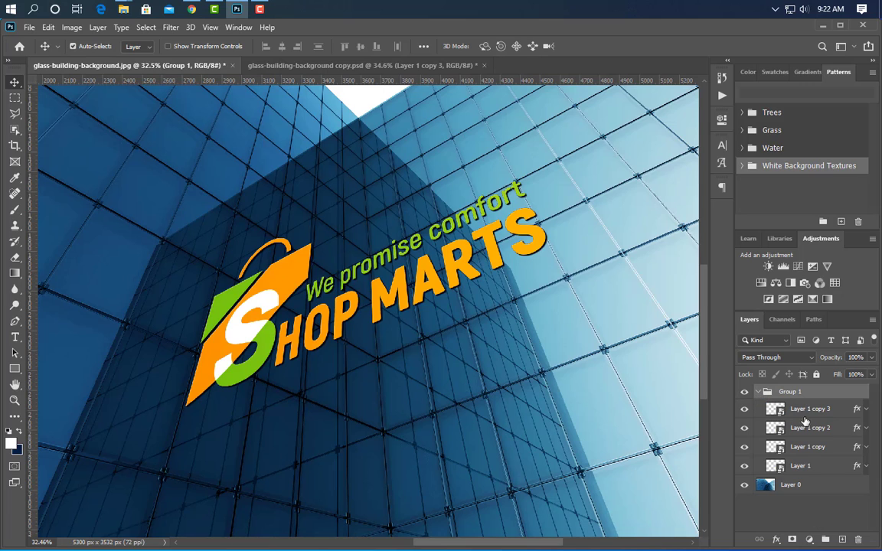
{"action": "left_click", "coordinate": [835, 411]}
{"action": "left_click_drag", "start_coordinate": [842, 418], "coordinate": [842, 538]}
{"action": "left_click_drag", "start_coordinate": [836, 420], "coordinate": [827, 496]}
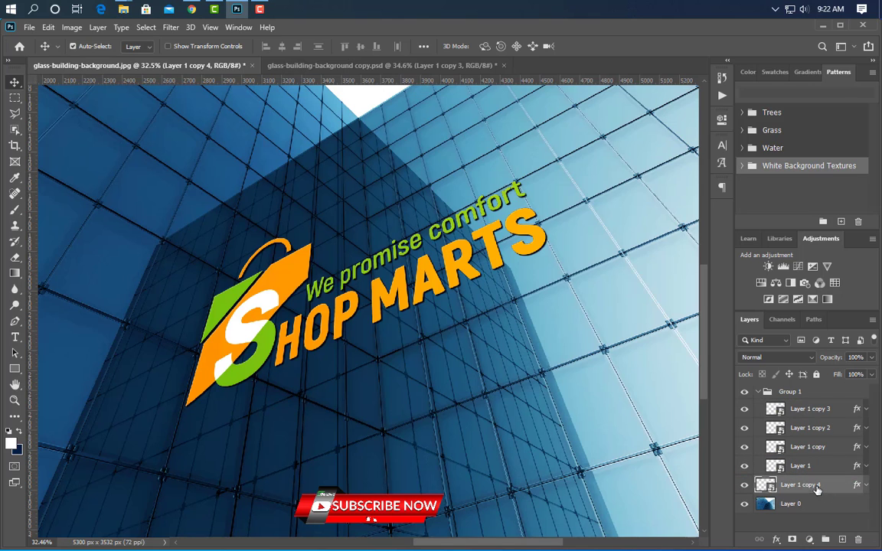
{"action": "left_click", "coordinate": [758, 392]}
{"action": "right_click", "coordinate": [804, 403]}
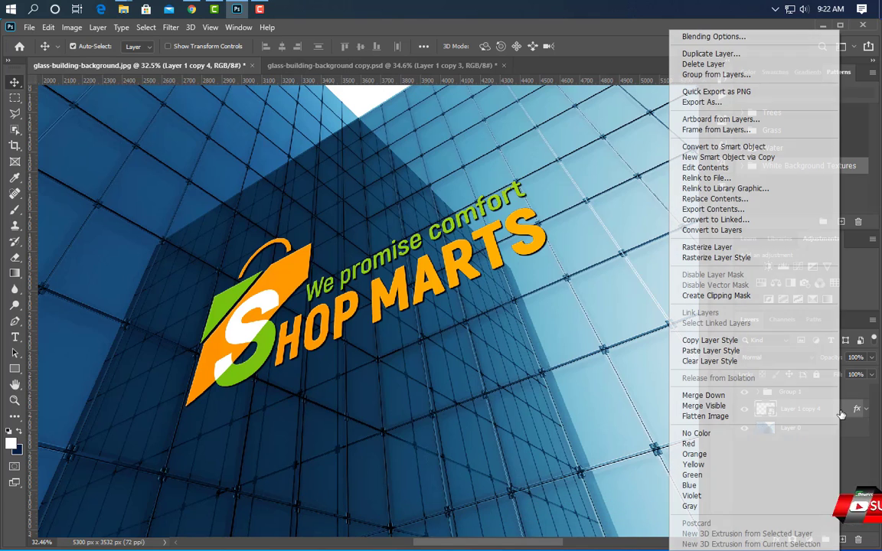
{"action": "left_click", "coordinate": [724, 363]}
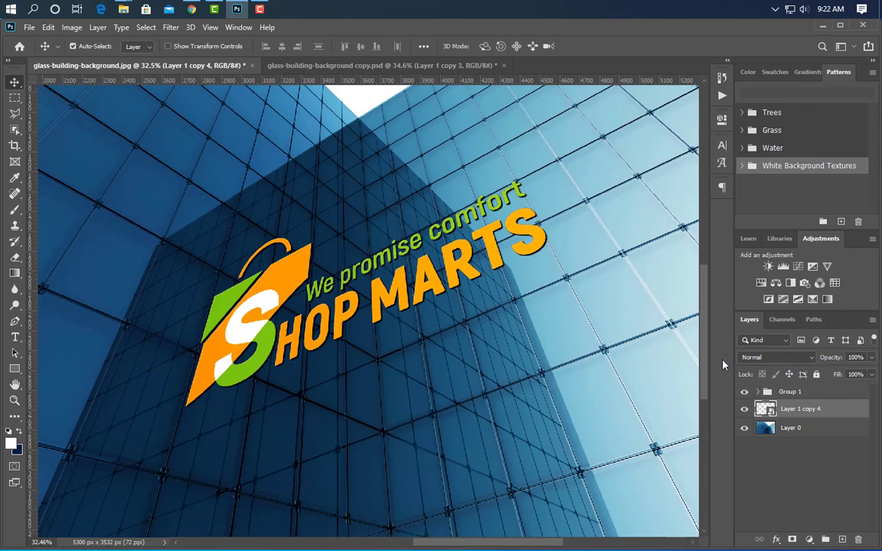
With Group 1 hidden, add a dark gray Normal Color Overlay at 100% to Layer 1 copy 4 and set its layer opacity to 50%
{"action": "left_click", "coordinate": [744, 392]}
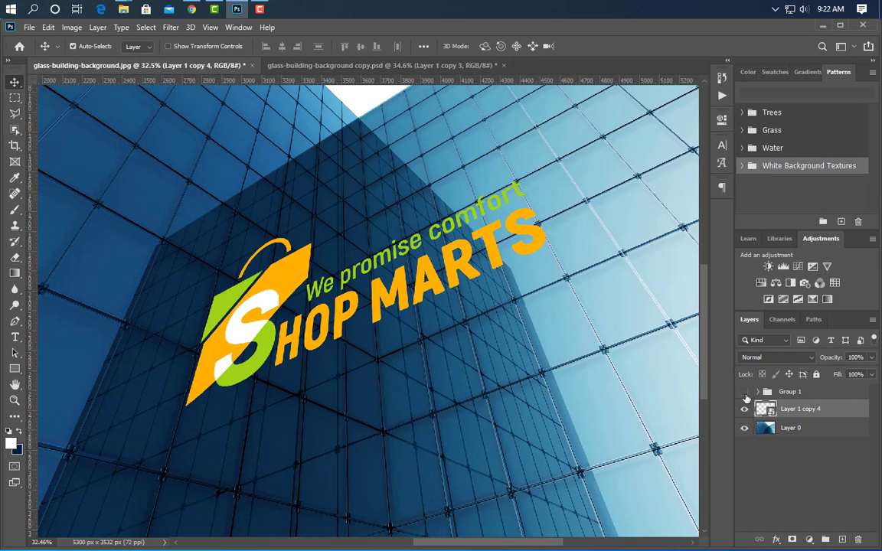
{"action": "double_click", "coordinate": [835, 410]}
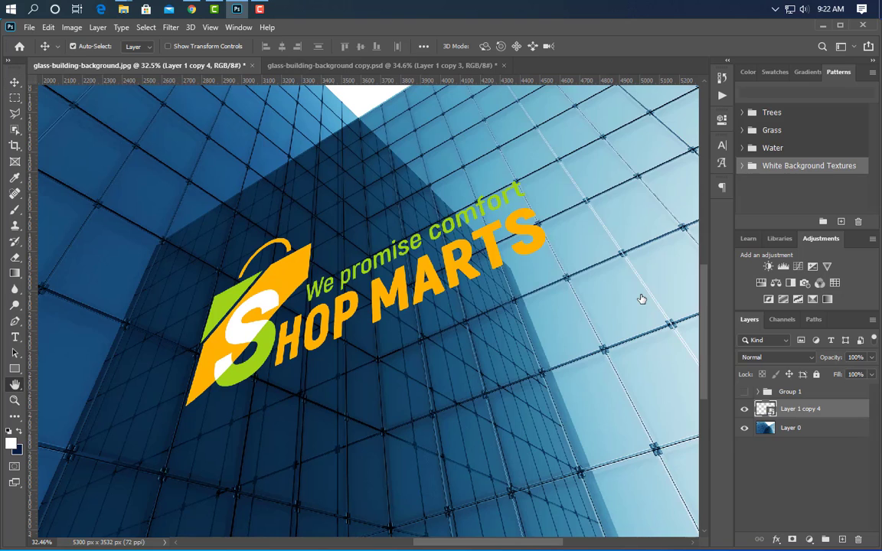
{"action": "left_click", "coordinate": [475, 318]}
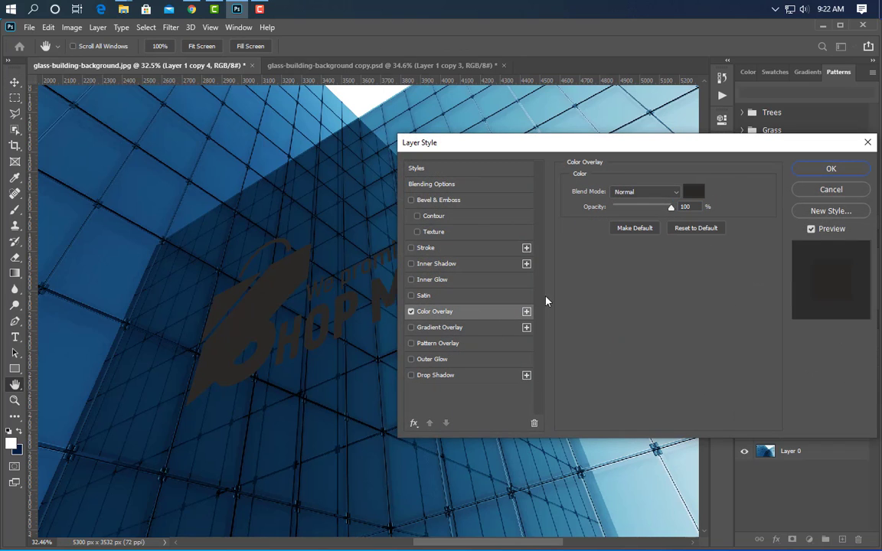
{"action": "left_click", "coordinate": [834, 170]}
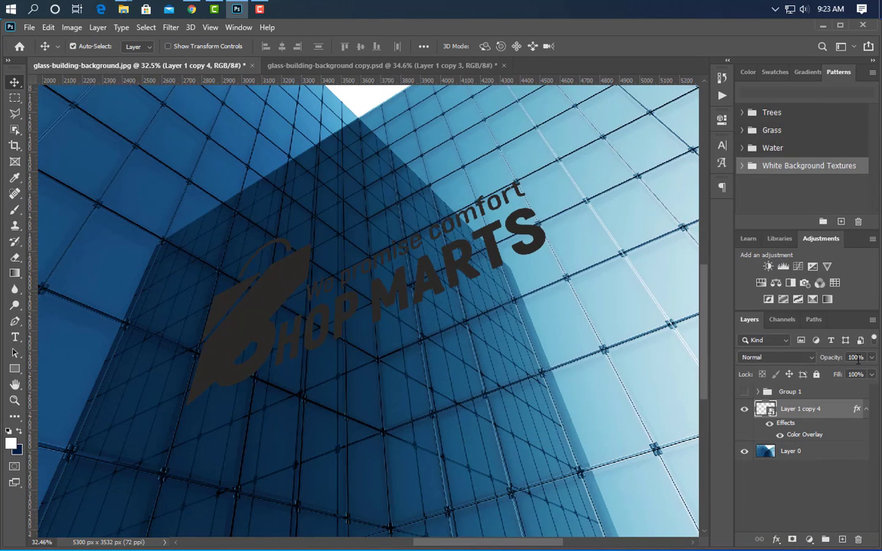
{"action": "type", "text": "50"}
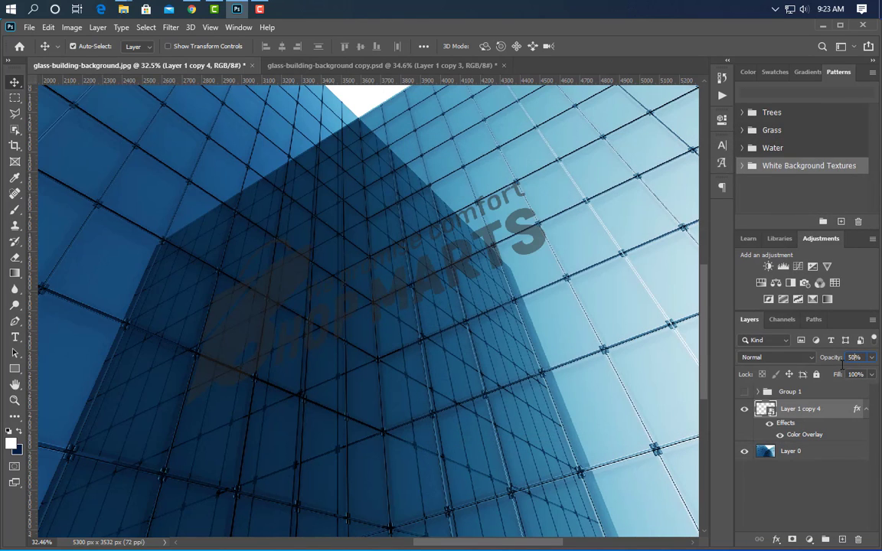
{"action": "key", "text": "Return"}
Apply a Photo Filter to Layer 1 copy 4 using Warming Filter (85) at 25% density with Preserve Luminosity
{"action": "left_click", "coordinate": [72, 27]}
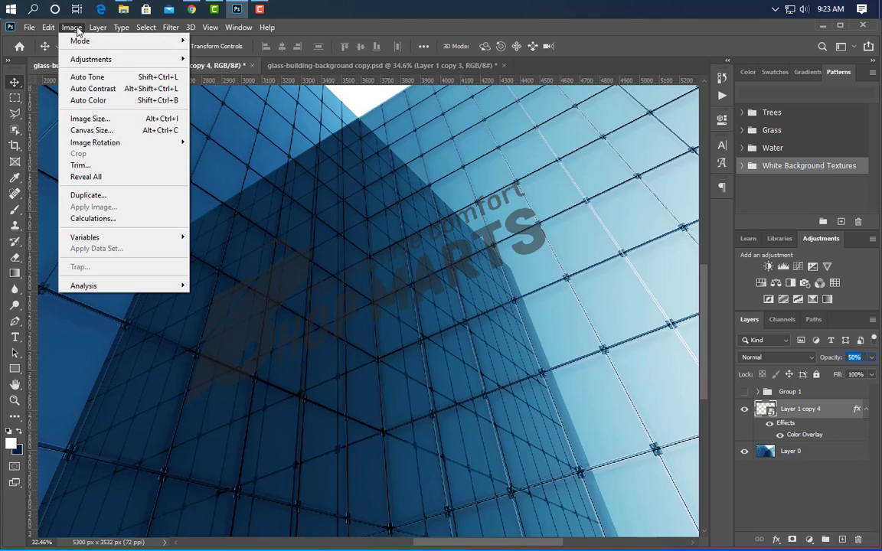
{"action": "mouse_move", "coordinate": [108, 59]}
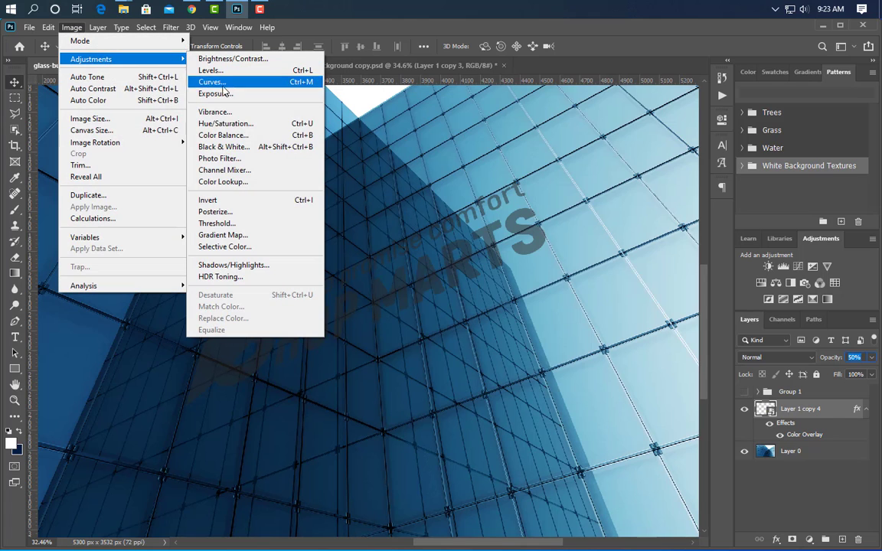
{"action": "left_click", "coordinate": [229, 158]}
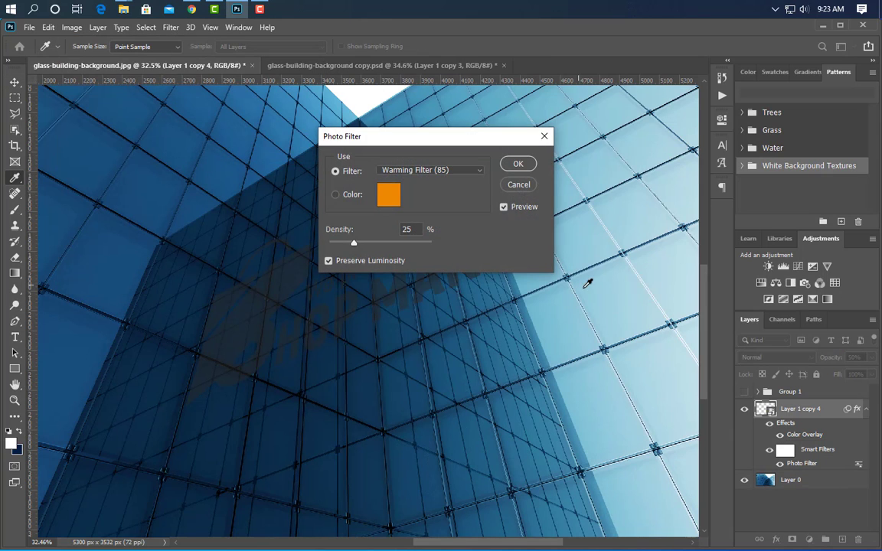
{"action": "left_click", "coordinate": [518, 166]}
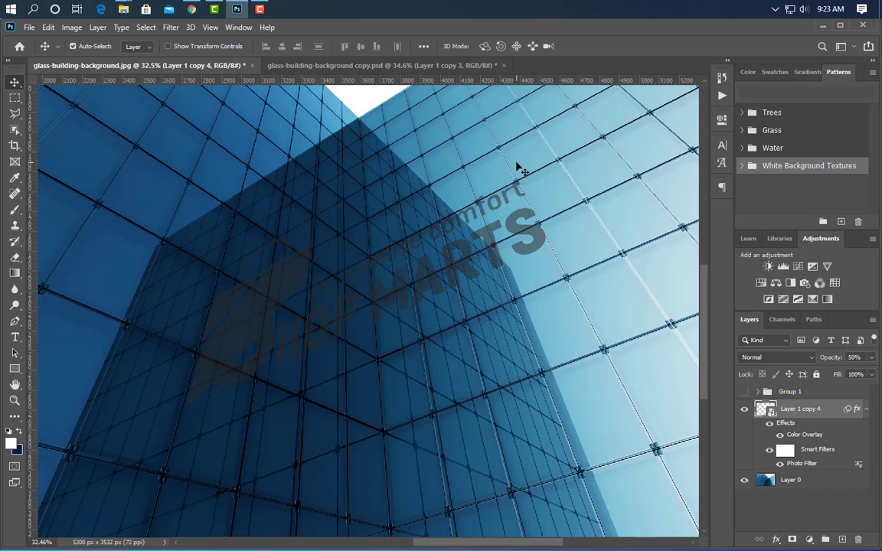
Apply a Motion Blur to Layer 1 copy 4 with a -35° angle and 60 pixels distance
{"action": "left_click", "coordinate": [170, 27]}
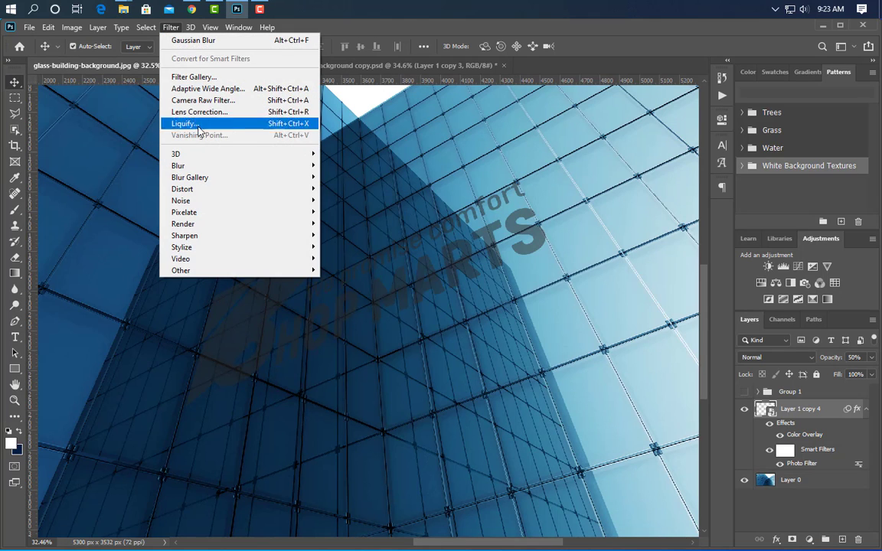
{"action": "mouse_move", "coordinate": [286, 163]}
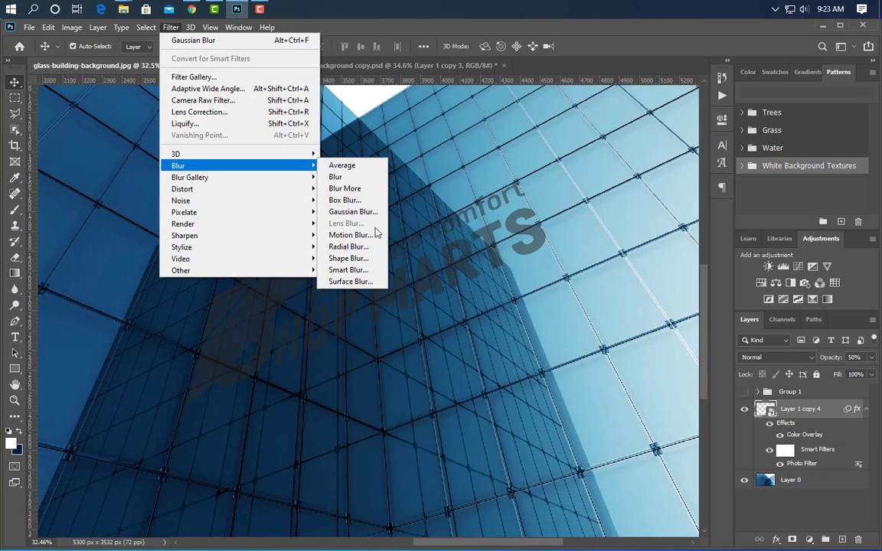
{"action": "left_click", "coordinate": [351, 235]}
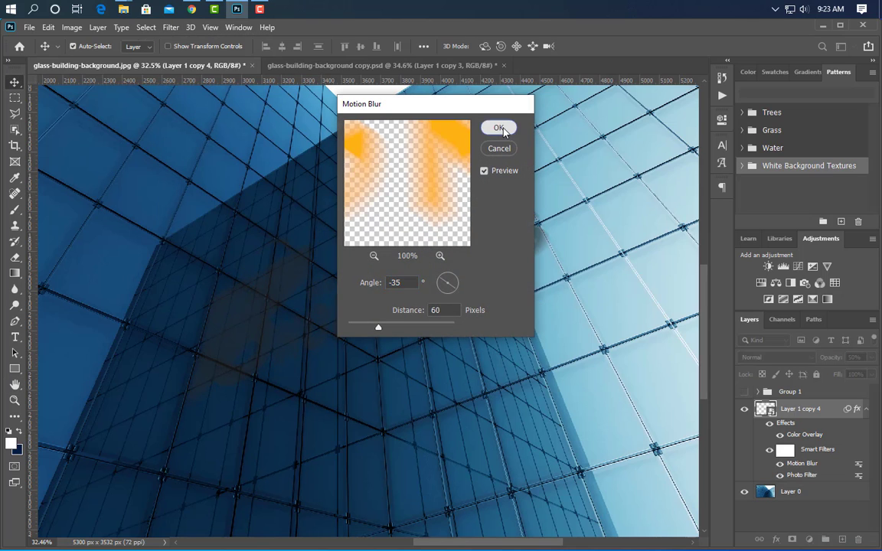
{"action": "left_click", "coordinate": [498, 128]}
Apply a Gaussian Blur with a 3.0 pixel radius to Layer 1 copy 4
{"action": "left_click", "coordinate": [167, 28]}
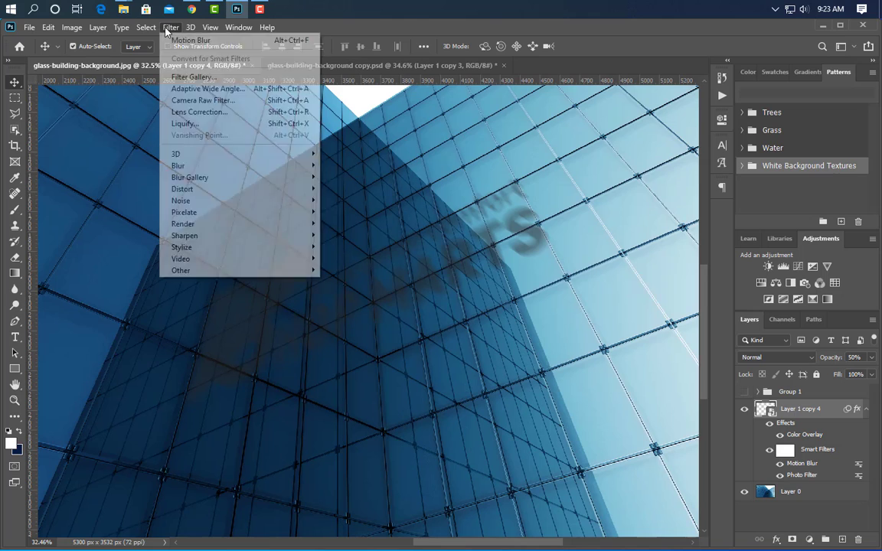
{"action": "mouse_move", "coordinate": [180, 166]}
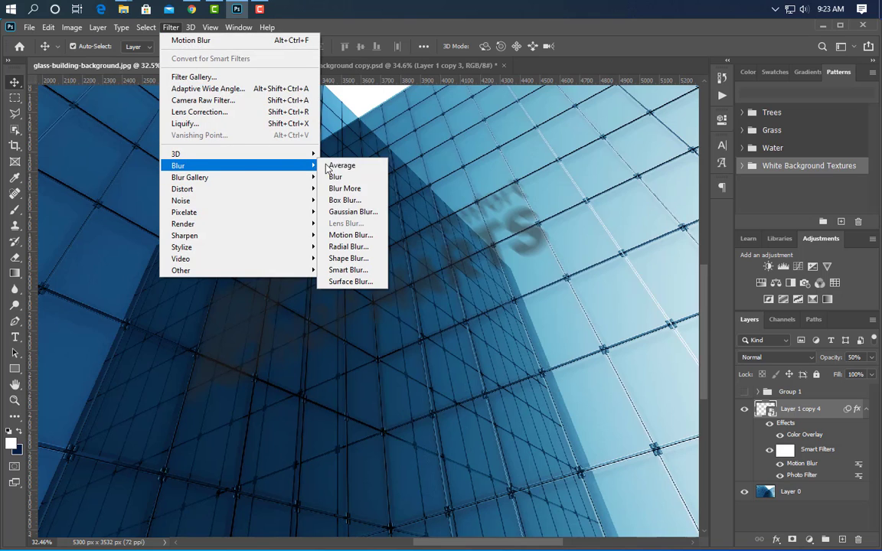
{"action": "left_click", "coordinate": [361, 212]}
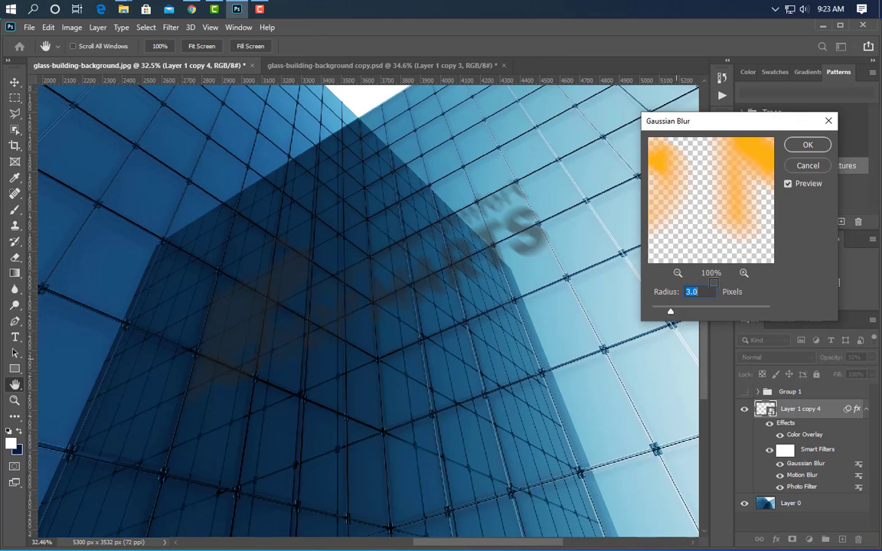
{"action": "left_click", "coordinate": [810, 147]}
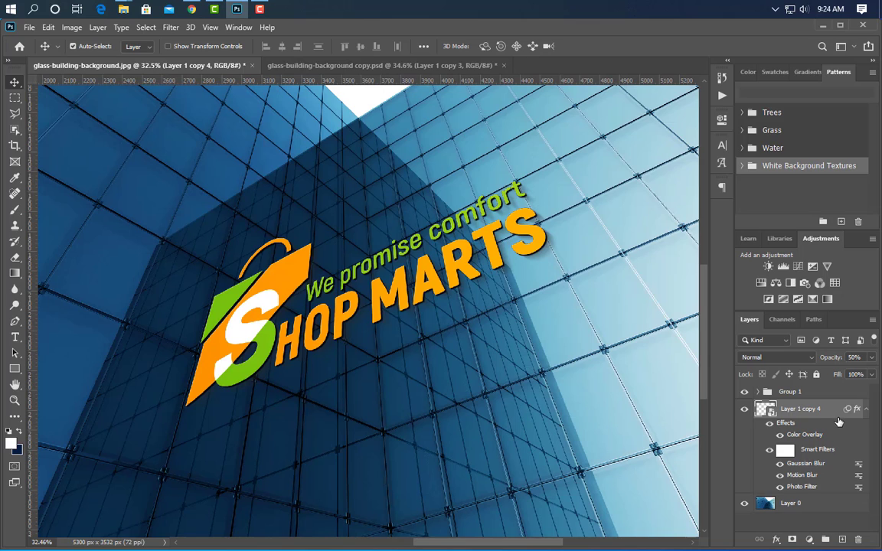
Place a duplicate of Layer 1 copy 4 beneath the original and set the duplicate's Motion Blur distance to 90 pixels
{"action": "key", "text": "ctrl+j"}
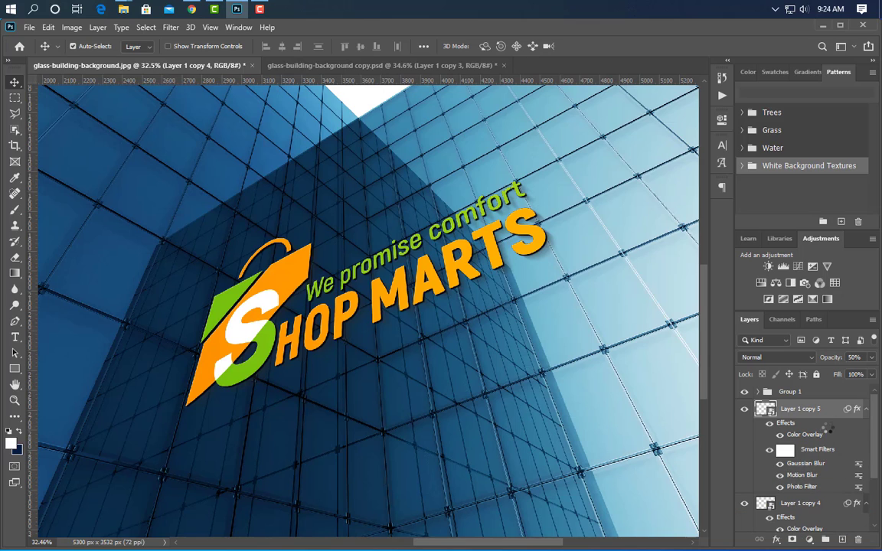
{"action": "left_click_drag", "start_coordinate": [829, 423], "coordinate": [823, 515]}
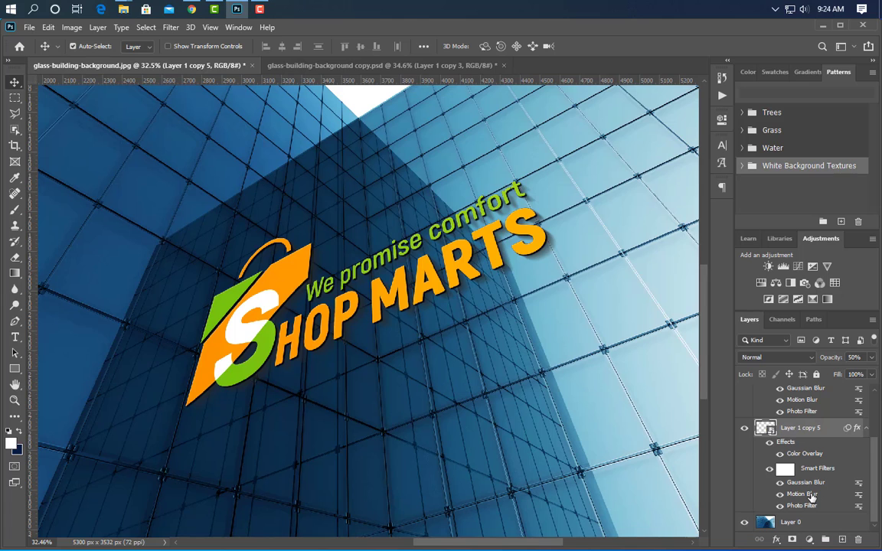
{"action": "double_click", "coordinate": [812, 496]}
{"action": "left_click", "coordinate": [459, 234]}
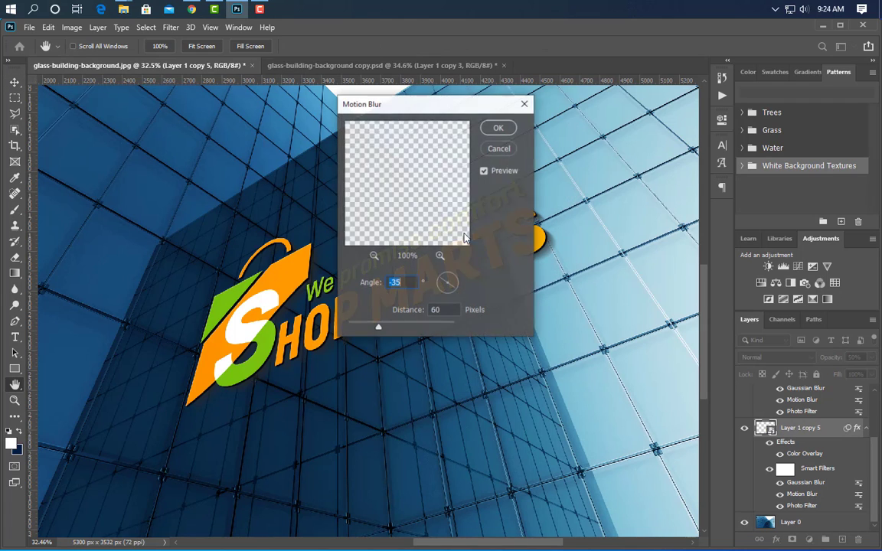
{"action": "key", "text": "Tab"}
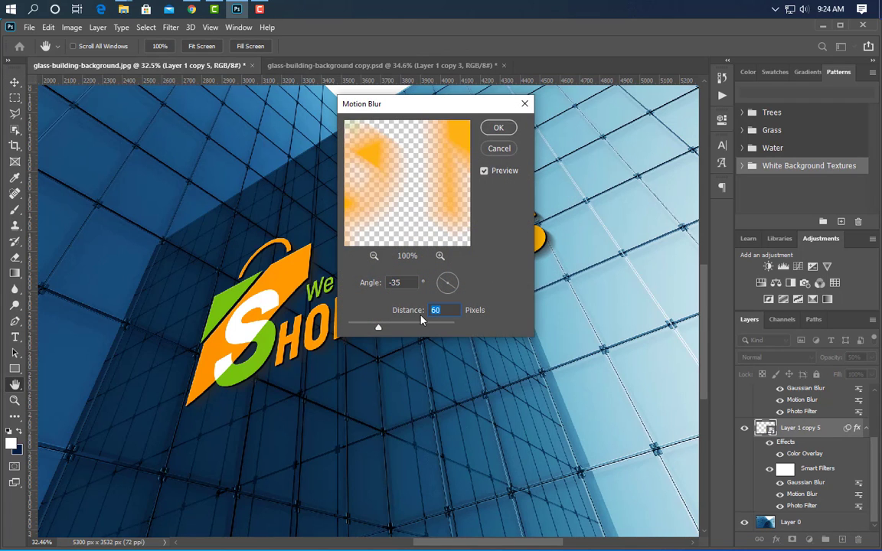
{"action": "type", "text": "90"}
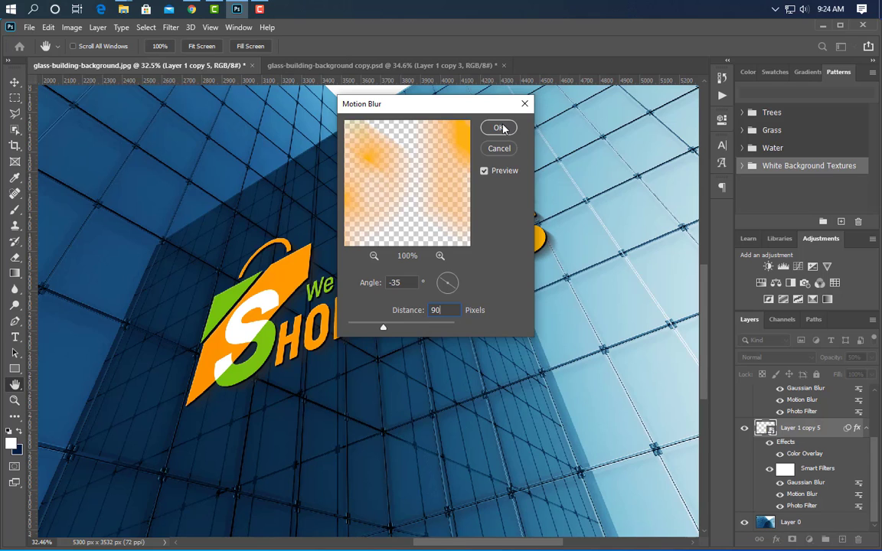
{"action": "left_click", "coordinate": [499, 129]}
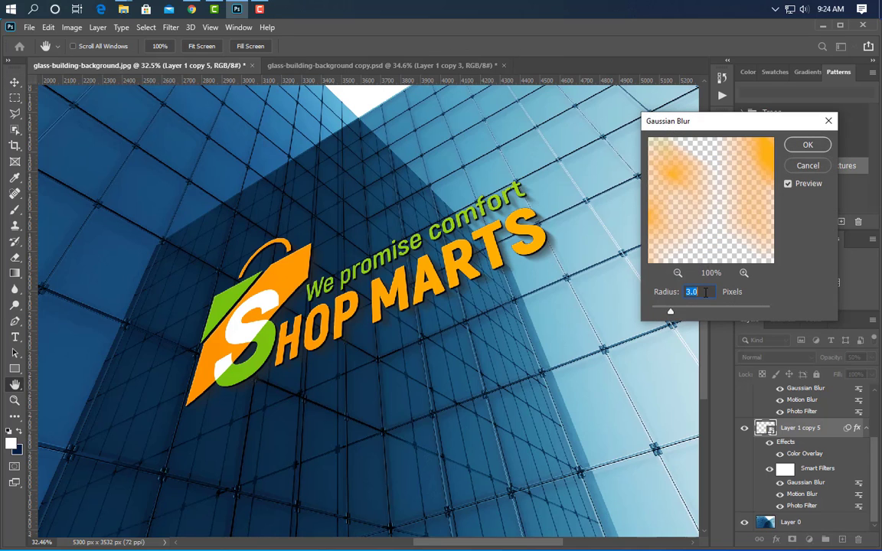
Set Layer 1 copy 5's Gaussian Blur radius to 5 pixels and its layer opacity to 30%
{"action": "type", "text": "5"}
{"action": "left_click", "coordinate": [802, 145]}
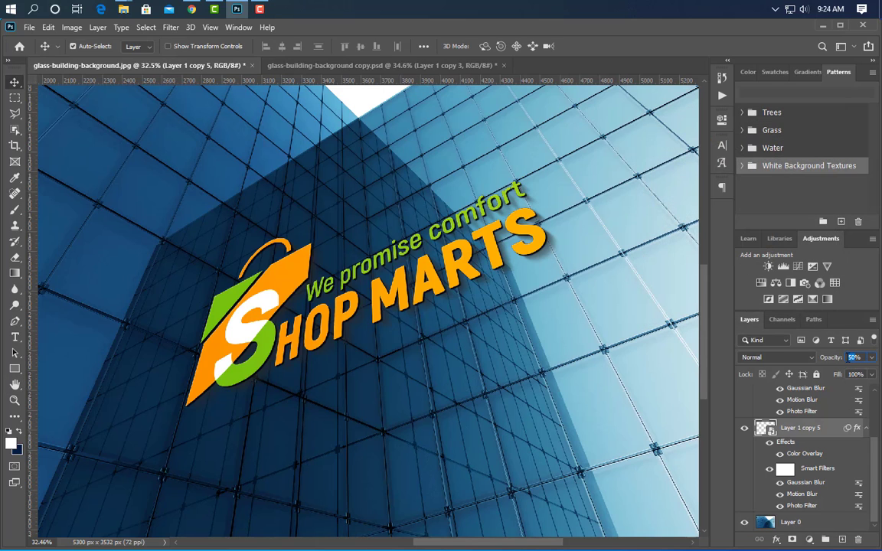
{"action": "type", "text": "30"}
{"action": "left_click", "coordinate": [13, 100]}
{"action": "left_click", "coordinate": [15, 83]}
{"action": "scroll", "coordinate": [549, 205], "scroll_direction": "up", "scroll_amount": 7}
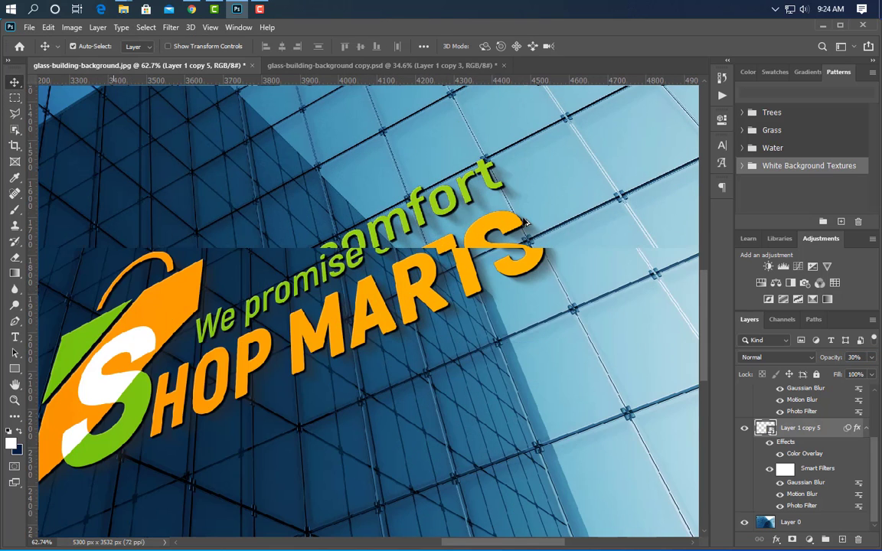
{"action": "scroll", "coordinate": [570, 230], "scroll_direction": "up", "scroll_amount": 2}
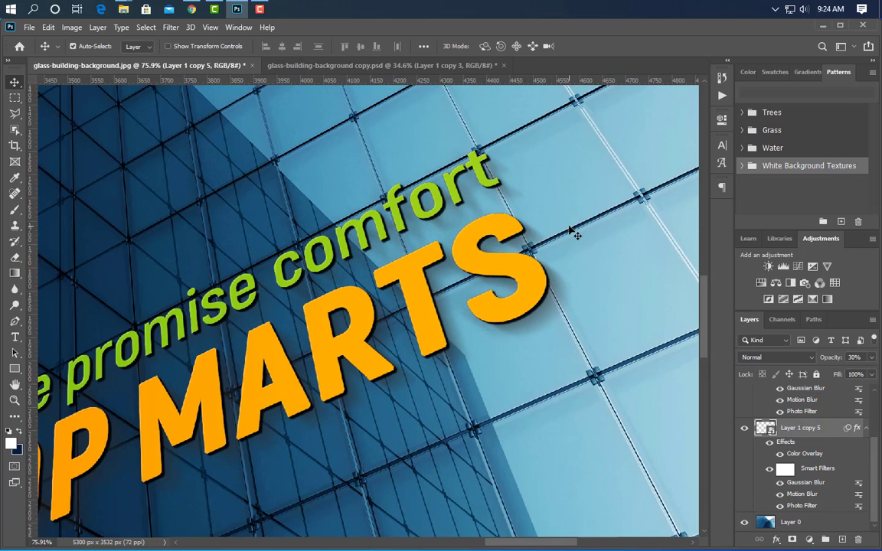
{"action": "scroll", "coordinate": [444, 308], "scroll_direction": "down", "scroll_amount": 5}
{"action": "scroll", "coordinate": [444, 309], "scroll_direction": "down", "scroll_amount": 3}
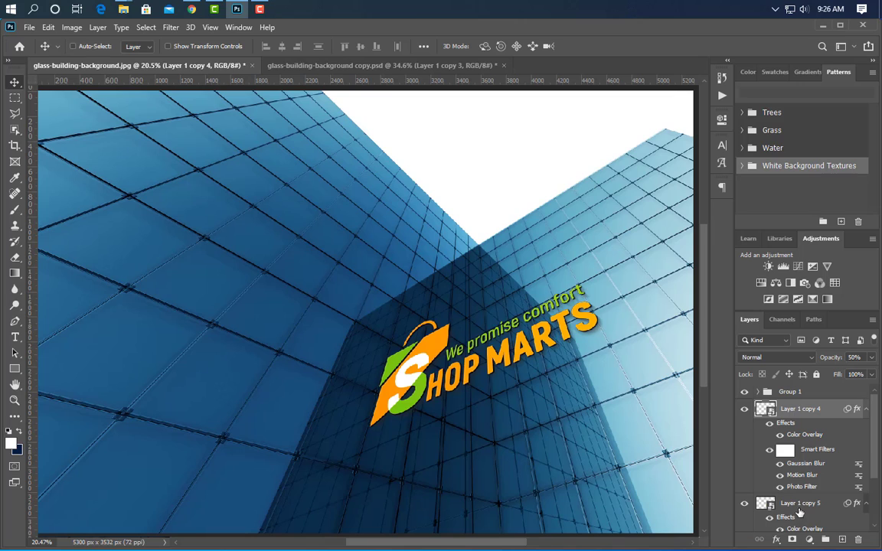
Group Layer 1 copy 4 with Layer 1 copy 5, and place a duplicate of Layer 1 copy 3 above Group 1
{"action": "left_click", "coordinate": [813, 509], "text": "shift"}
{"action": "left_click", "coordinate": [826, 542]}
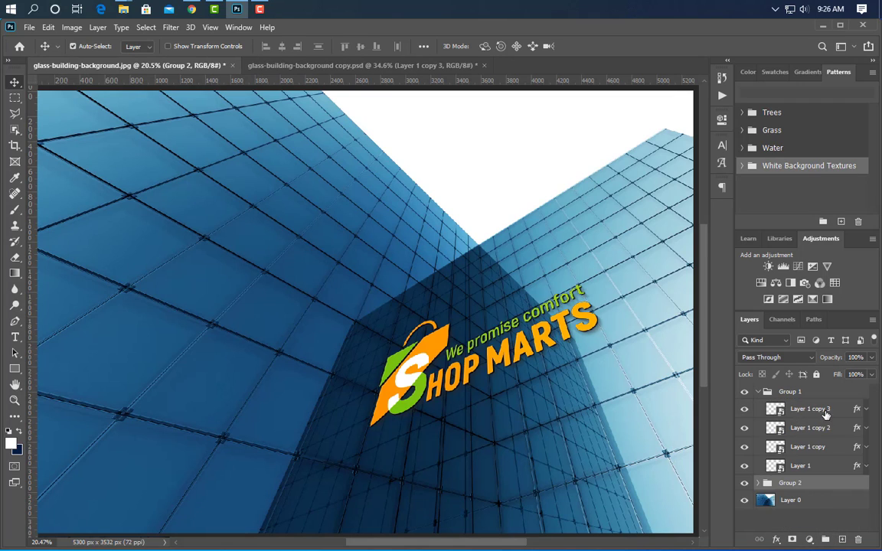
{"action": "left_click_drag", "start_coordinate": [793, 410], "coordinate": [842, 539]}
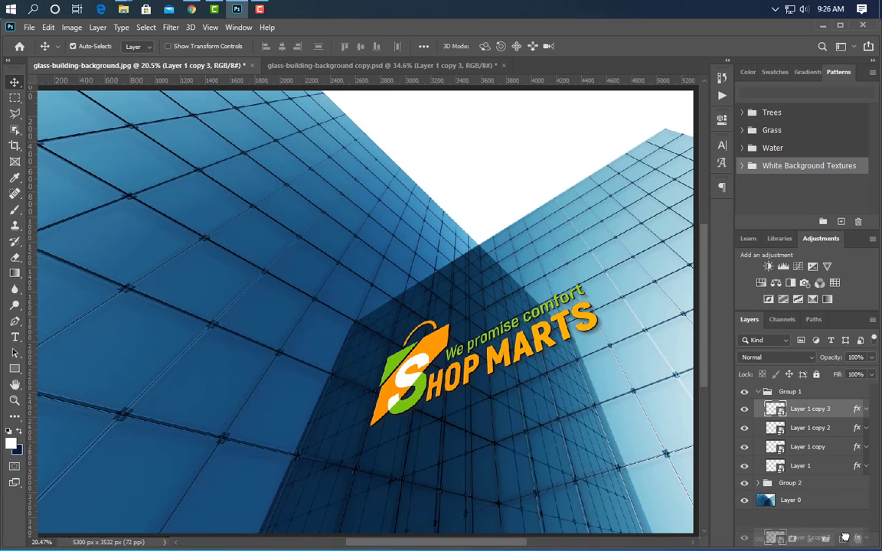
{"action": "left_click_drag", "start_coordinate": [829, 413], "coordinate": [765, 400]}
{"action": "left_click", "coordinate": [758, 411]}
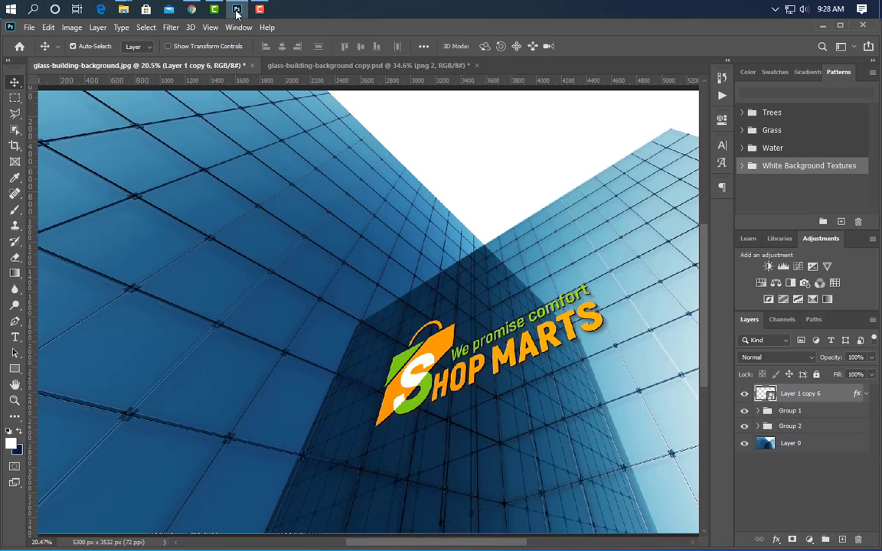
Place the 3D Glass Logo Mockup image from the desktop over the logo, rotated about -23° and scaled to about 239%
{"action": "left_click", "coordinate": [237, 9]}
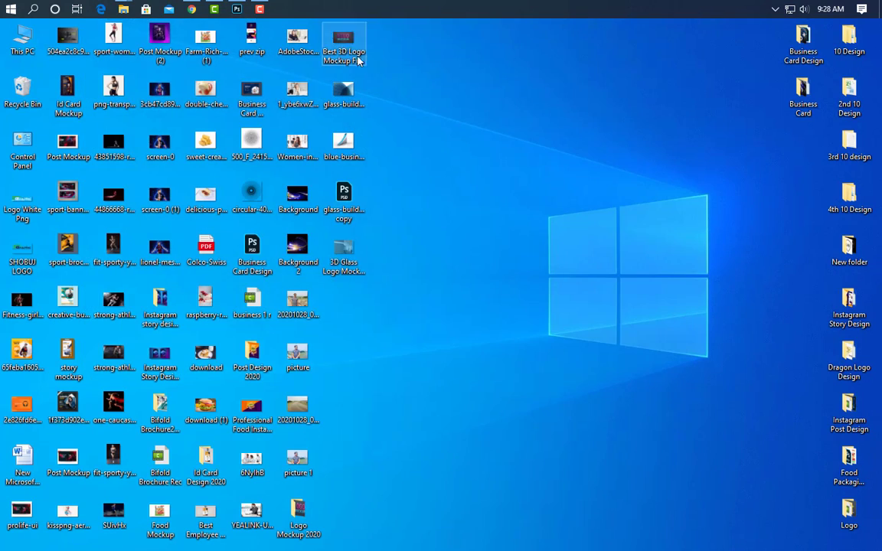
{"action": "left_click", "coordinate": [237, 8]}
{"action": "left_click_drag", "start_coordinate": [385, 293], "coordinate": [644, 258]}
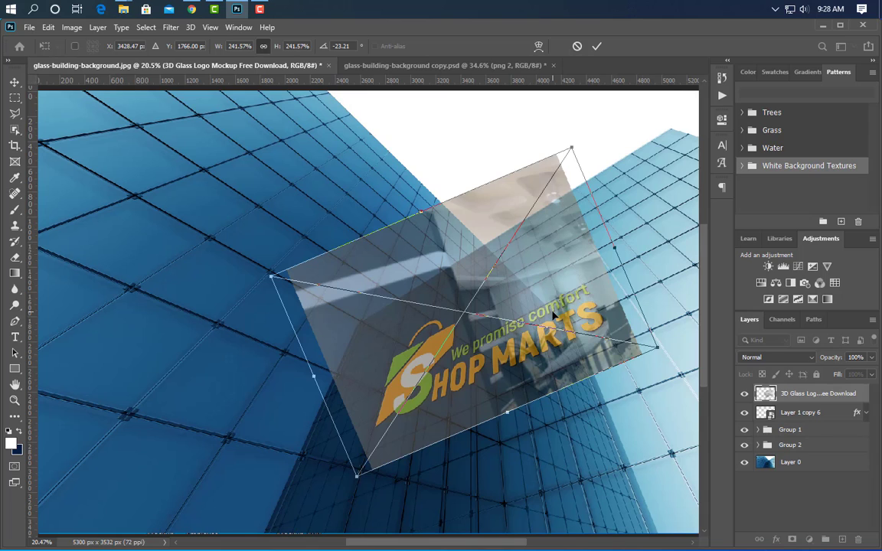
{"action": "left_click_drag", "start_coordinate": [496, 279], "coordinate": [525, 343]}
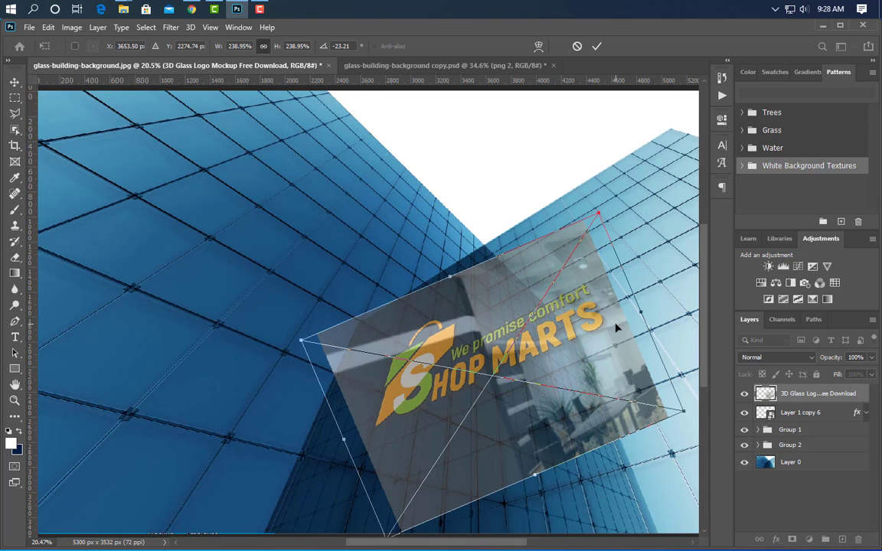
{"action": "left_click", "coordinate": [595, 47]}
Clip the placed reflection image to Layer 1 copy 6 at 90% opacity and group both layers
{"action": "right_click", "coordinate": [796, 394]}
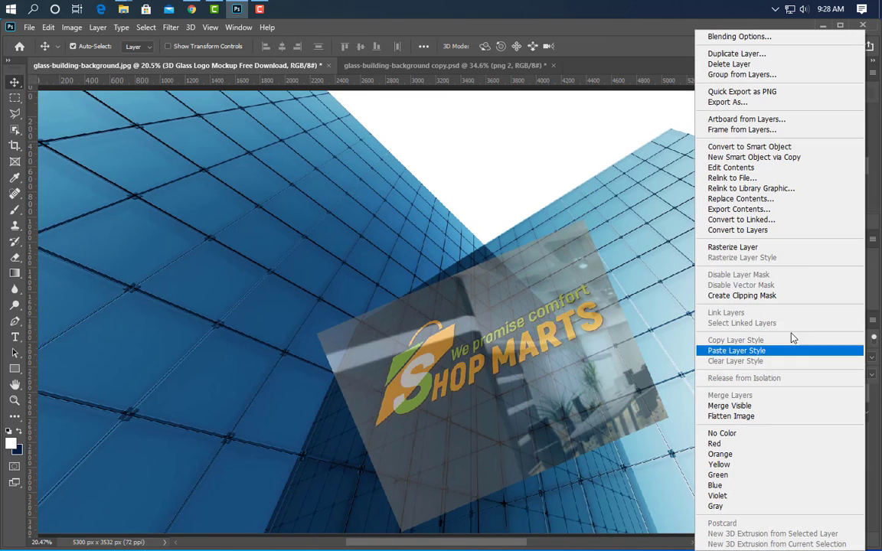
{"action": "left_click", "coordinate": [758, 295]}
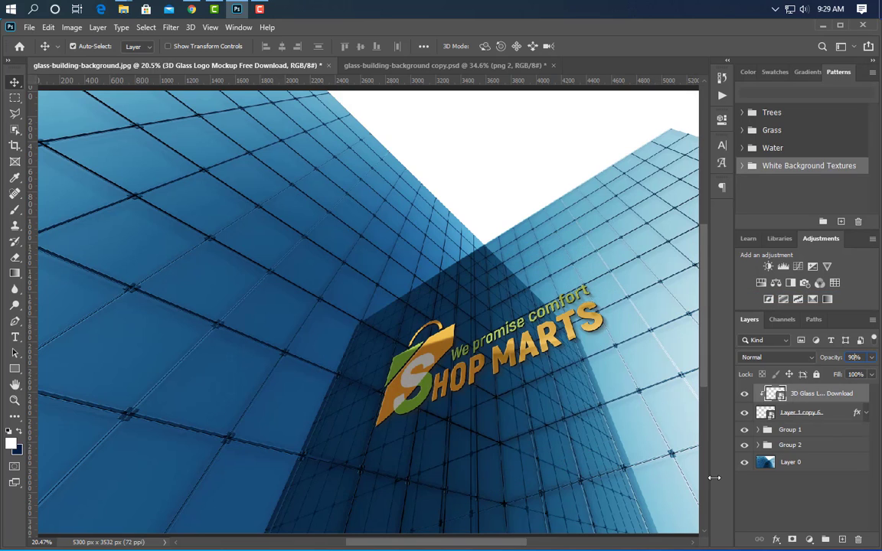
{"action": "left_click", "coordinate": [831, 413]}
{"action": "left_click", "coordinate": [830, 395], "text": "shift"}
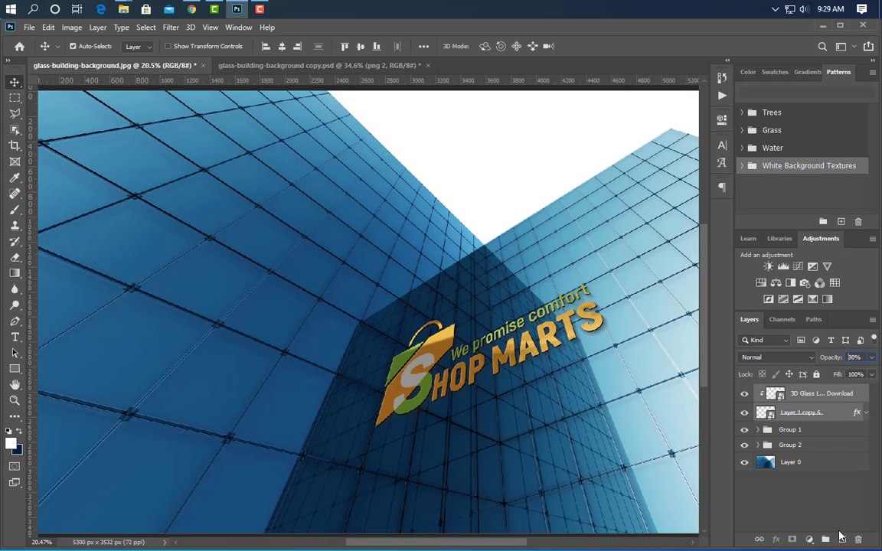
{"action": "left_click", "coordinate": [825, 540]}
{"action": "scroll", "coordinate": [452, 466], "scroll_direction": "down", "scroll_amount": 1}
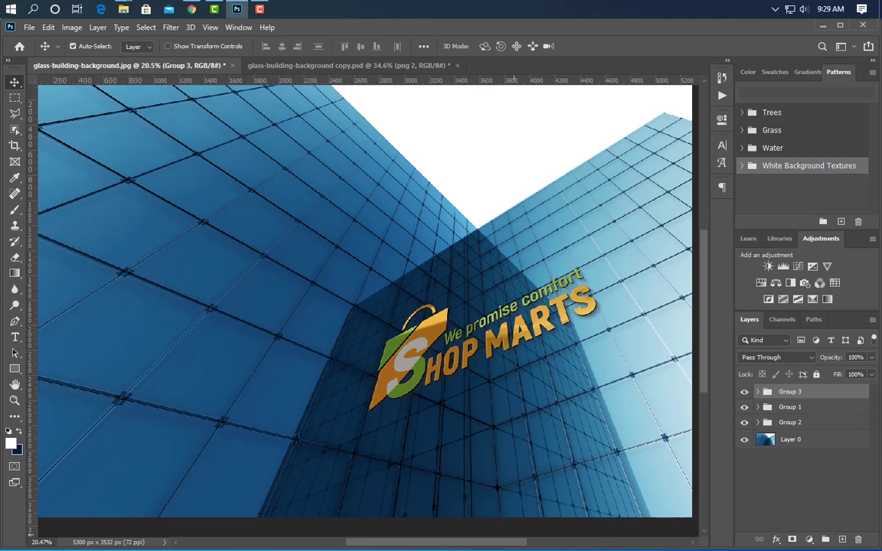
Add an empty layer and a Curves adjustment above Group 3, brightening the RGB curve by moving its white point slightly inward
{"action": "left_click", "coordinate": [840, 539]}
{"action": "left_click", "coordinate": [809, 540]}
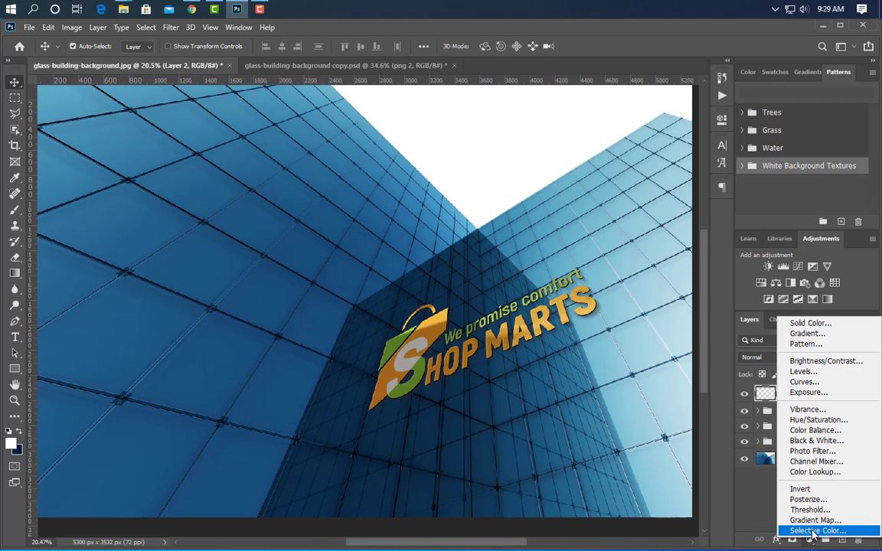
{"action": "left_click", "coordinate": [805, 382]}
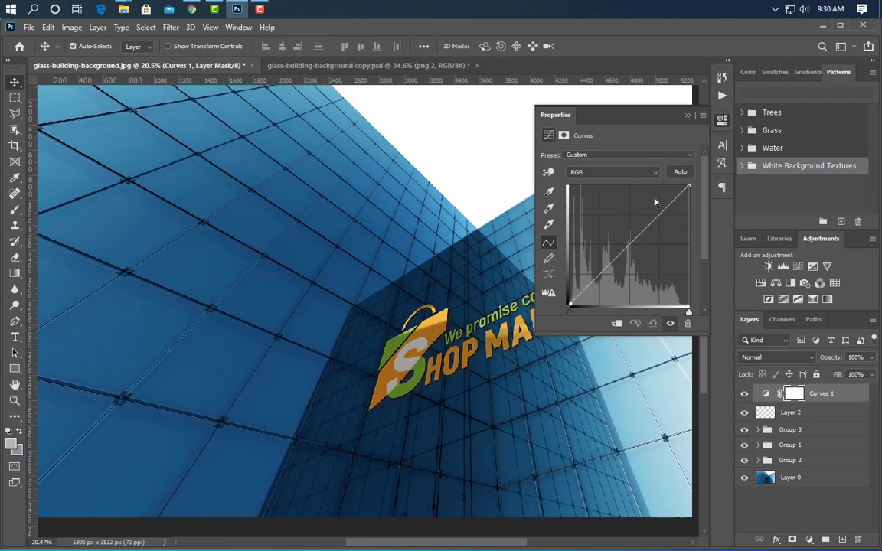
{"action": "left_click_drag", "start_coordinate": [689, 185], "coordinate": [680, 188]}
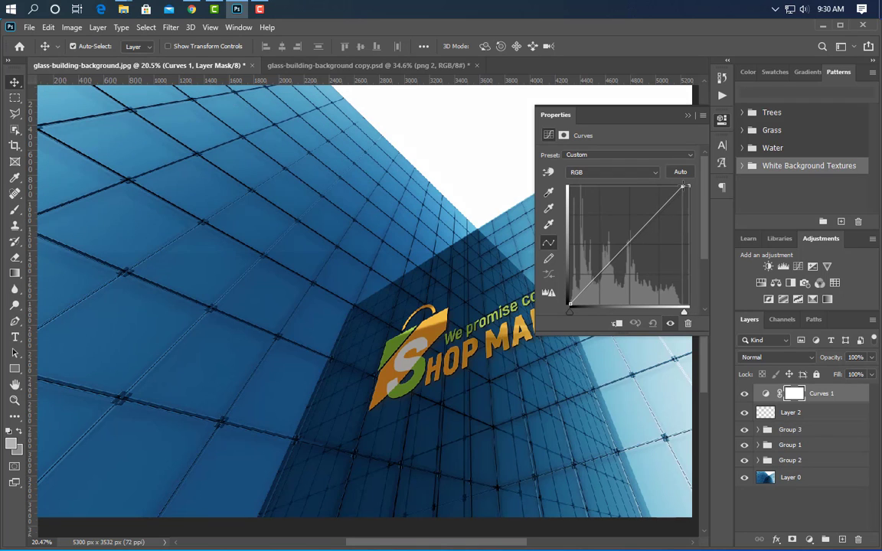
Brighten the Red, Green and Blue channels of the Curves adjustment by moving each channel's white point inward
{"action": "left_click", "coordinate": [645, 173]}
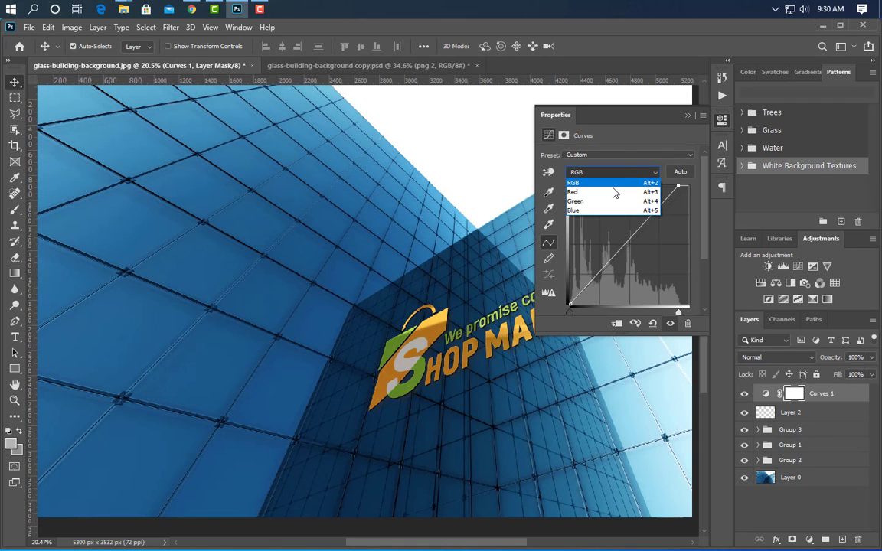
{"action": "left_click", "coordinate": [616, 191]}
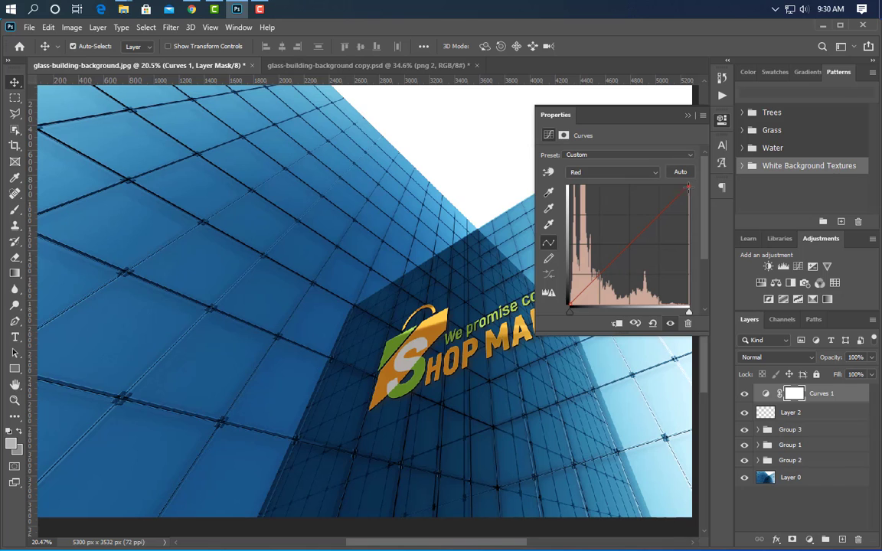
{"action": "left_click_drag", "start_coordinate": [689, 188], "coordinate": [674, 164]}
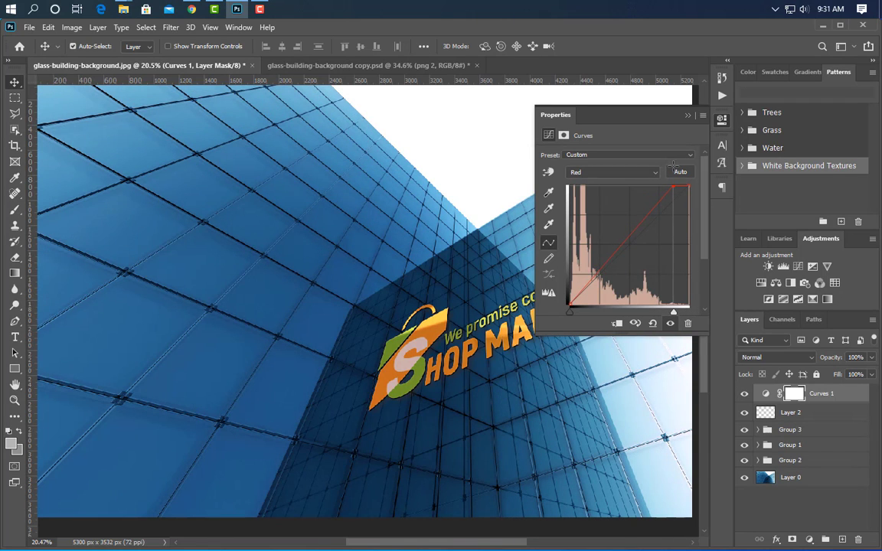
{"action": "left_click", "coordinate": [601, 172]}
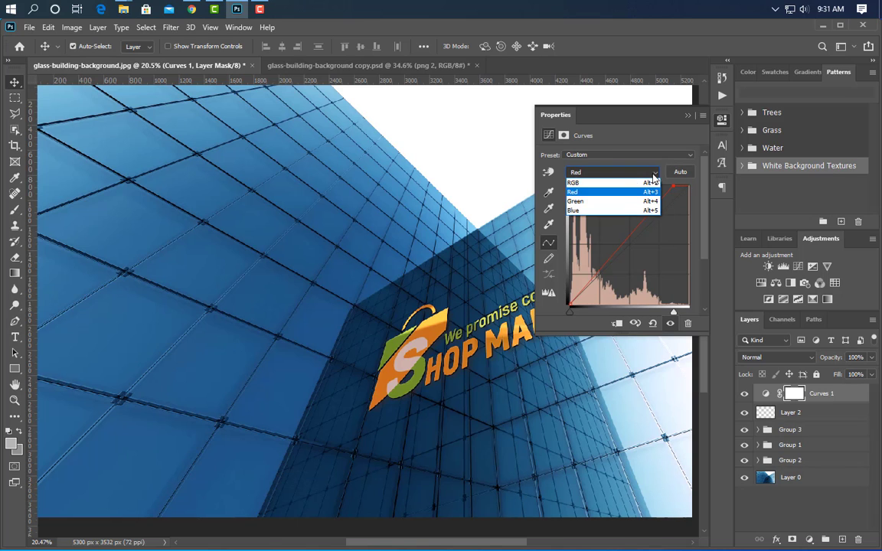
{"action": "left_click", "coordinate": [589, 184]}
{"action": "left_click_drag", "start_coordinate": [690, 187], "coordinate": [676, 175]}
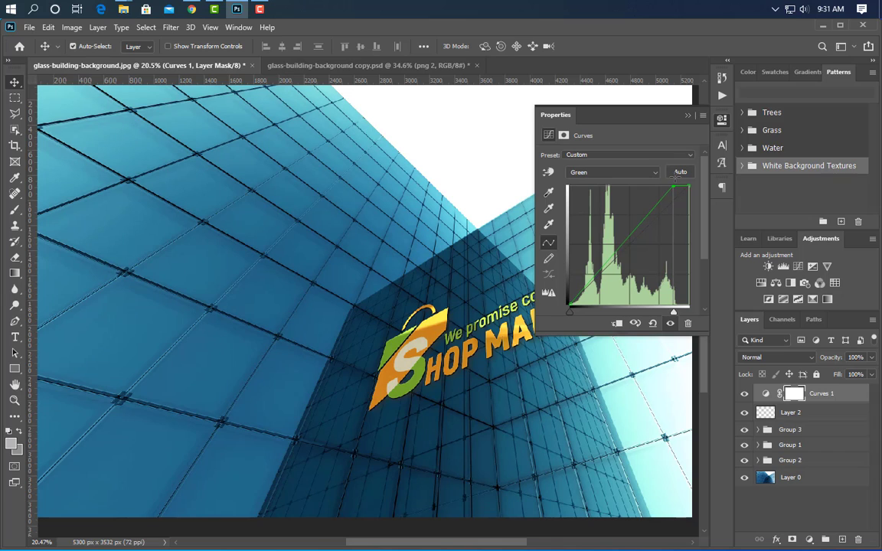
{"action": "left_click", "coordinate": [655, 174]}
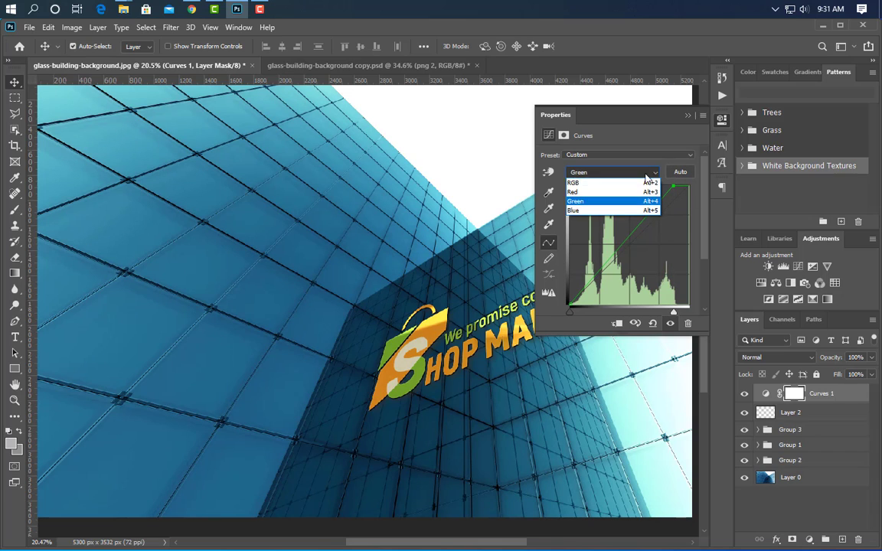
{"action": "left_click", "coordinate": [605, 192]}
{"action": "left_click_drag", "start_coordinate": [688, 186], "coordinate": [682, 186]}
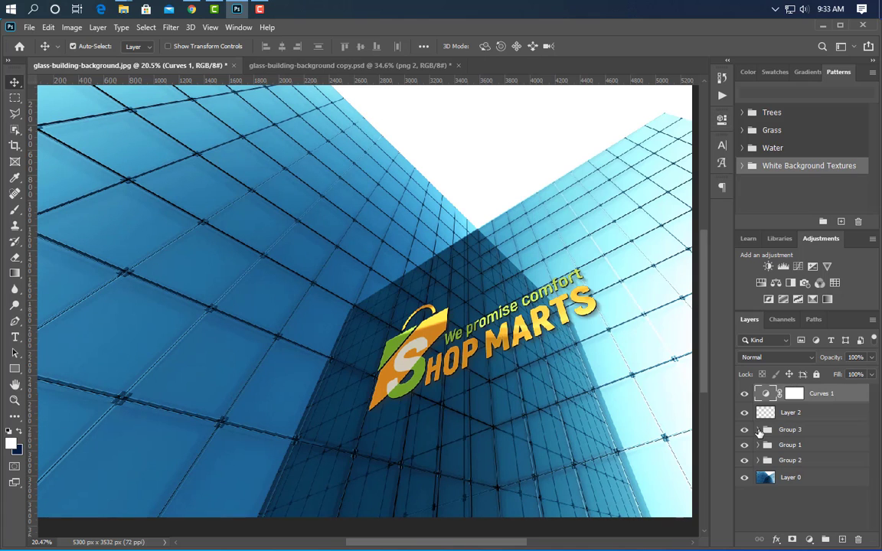
Duplicate Layer 1 copy 6 inside Group 3 and clip the reflection image to the duplicate
{"action": "left_click", "coordinate": [757, 429]}
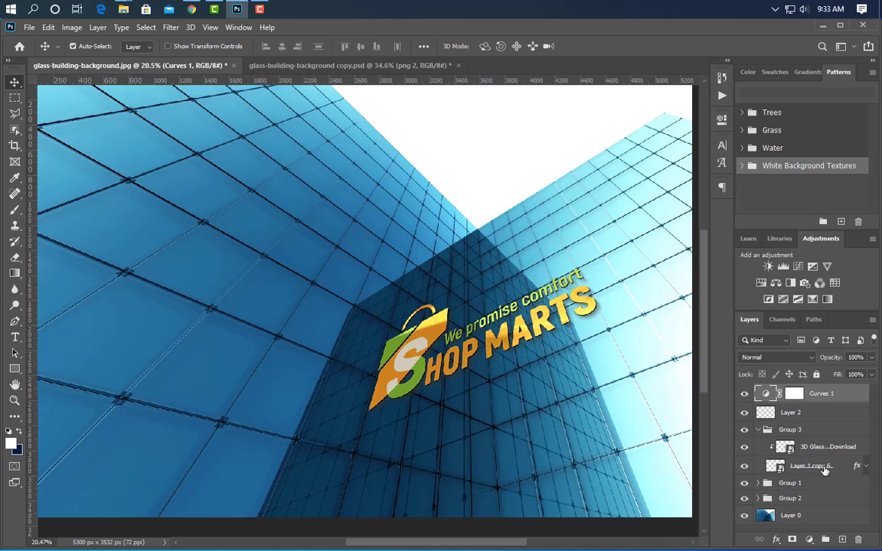
{"action": "left_click", "coordinate": [825, 469]}
{"action": "left_click_drag", "start_coordinate": [842, 473], "coordinate": [842, 540]}
{"action": "left_click", "coordinate": [822, 455]}
{"action": "right_click", "coordinate": [822, 455]}
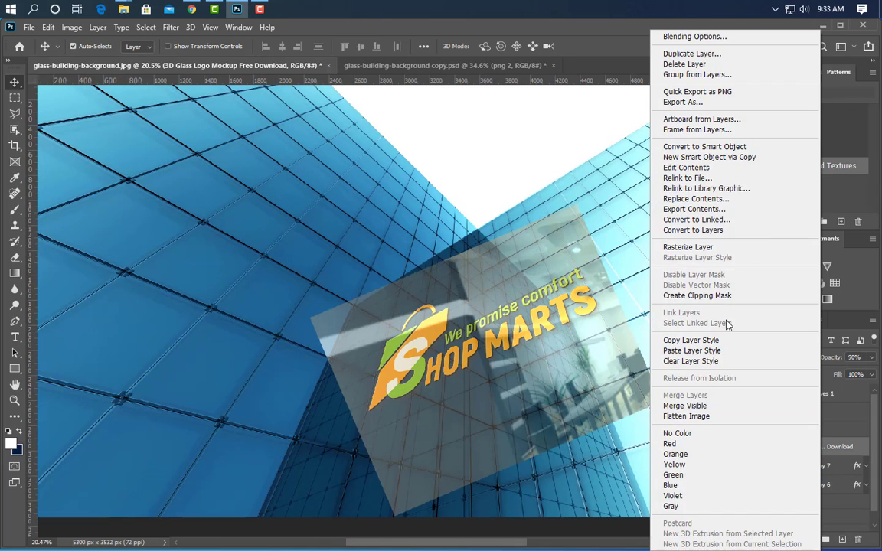
{"action": "left_click", "coordinate": [658, 294]}
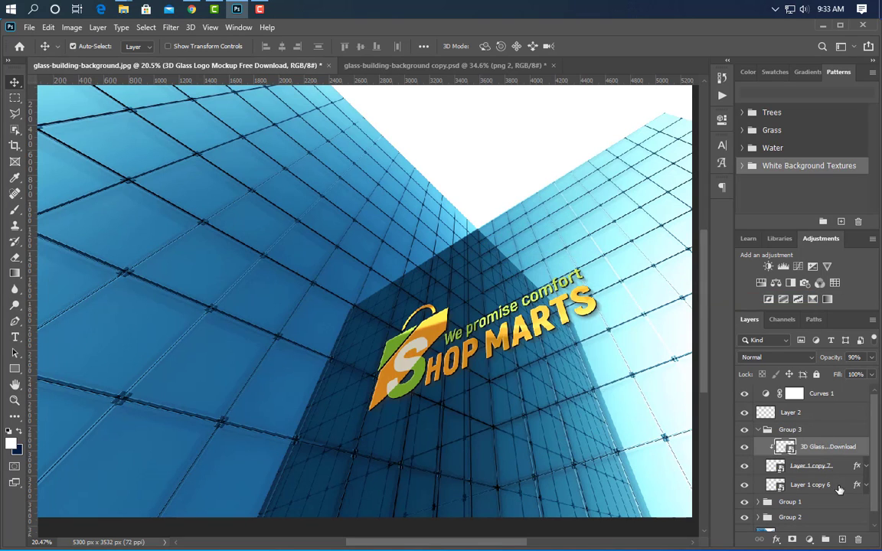
Move Layer 1 copy 6 to the top of the layer stack and set its opacity and fill to 0%
{"action": "left_click_drag", "start_coordinate": [831, 484], "coordinate": [820, 384]}
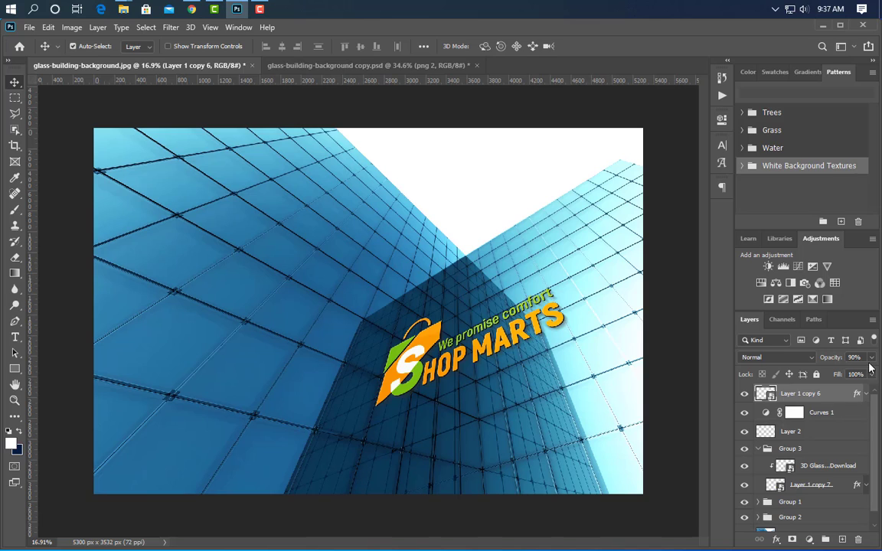
{"action": "left_click", "coordinate": [872, 358]}
{"action": "left_click_drag", "start_coordinate": [865, 378], "coordinate": [694, 335]}
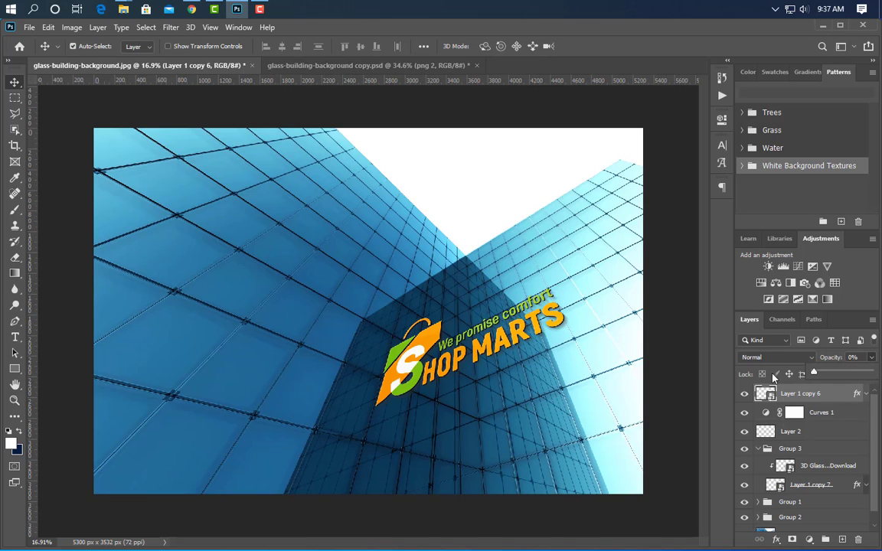
{"action": "left_click", "coordinate": [871, 375]}
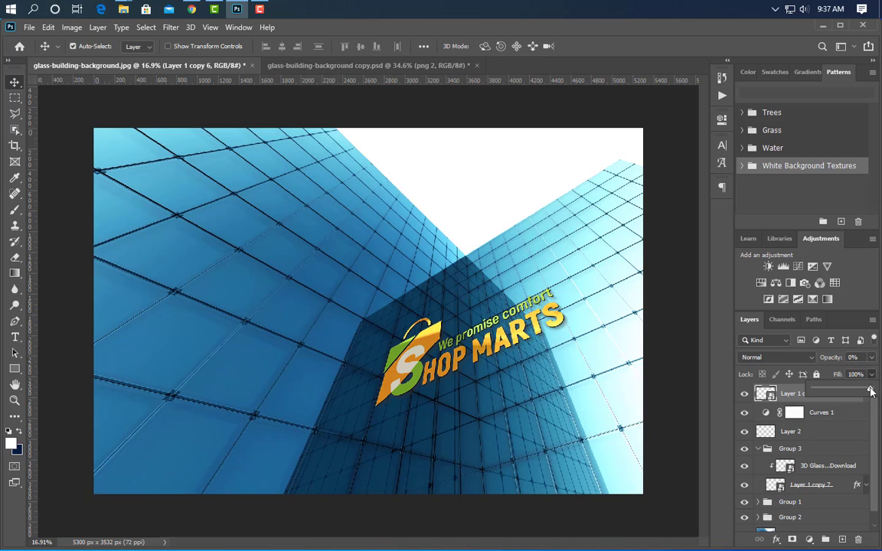
{"action": "left_click_drag", "start_coordinate": [870, 390], "coordinate": [713, 351]}
Collapse Group 3 and group the Curves 1 adjustment with Layer 2
{"action": "left_click", "coordinate": [758, 449]}
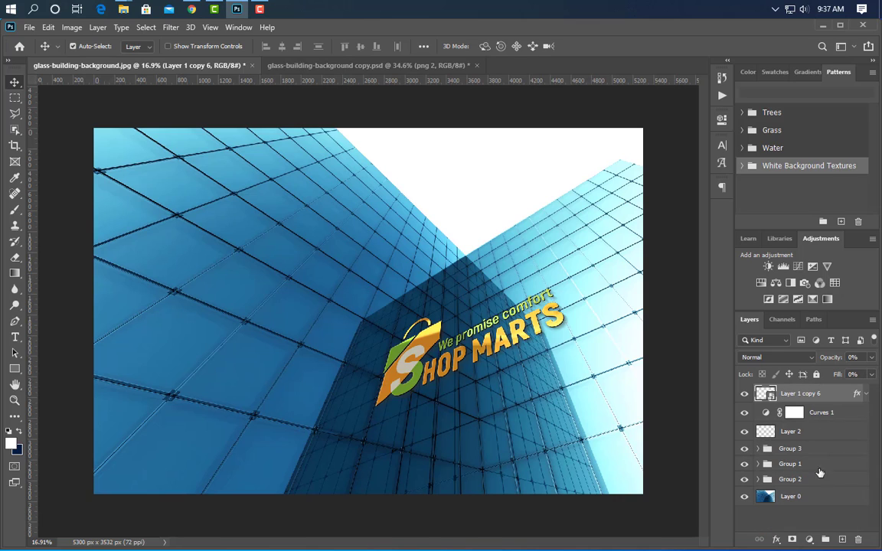
{"action": "left_click", "coordinate": [827, 439]}
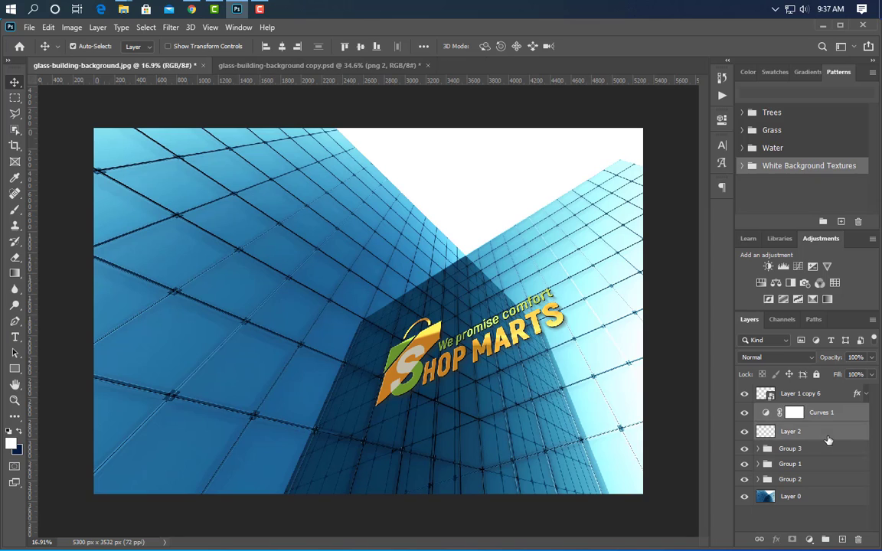
{"action": "left_click", "coordinate": [826, 540]}
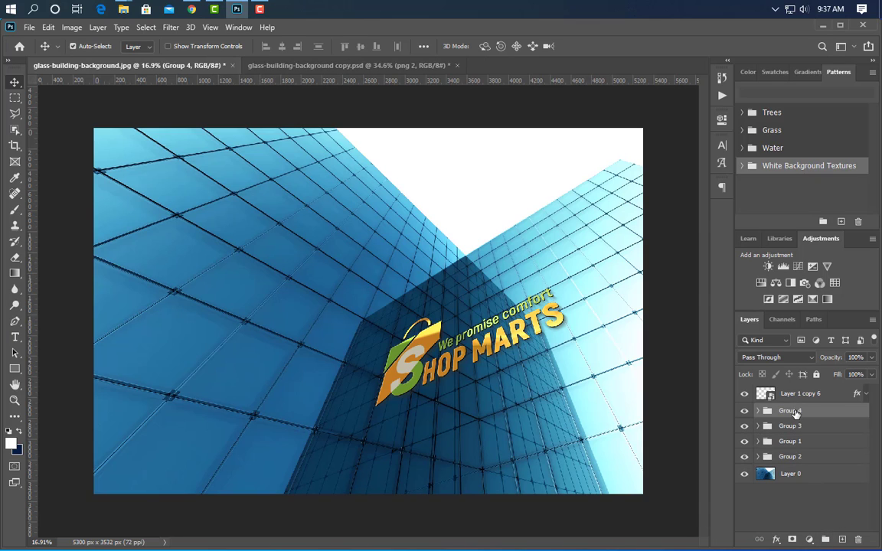
Rename the topmost layer, Layer 1 copy 6, as "Your Logo"
{"action": "double_click", "coordinate": [795, 395]}
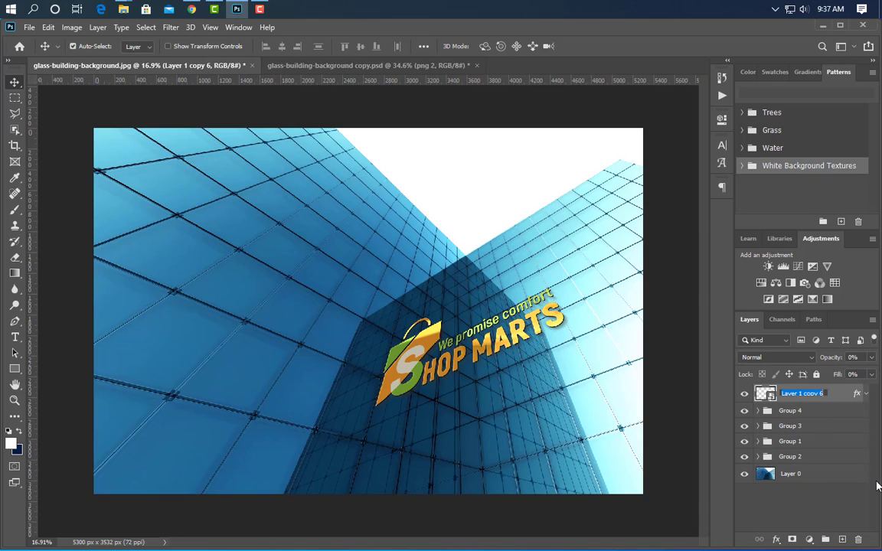
{"action": "type", "text": "Your Logo"}
{"action": "key", "text": "Return"}
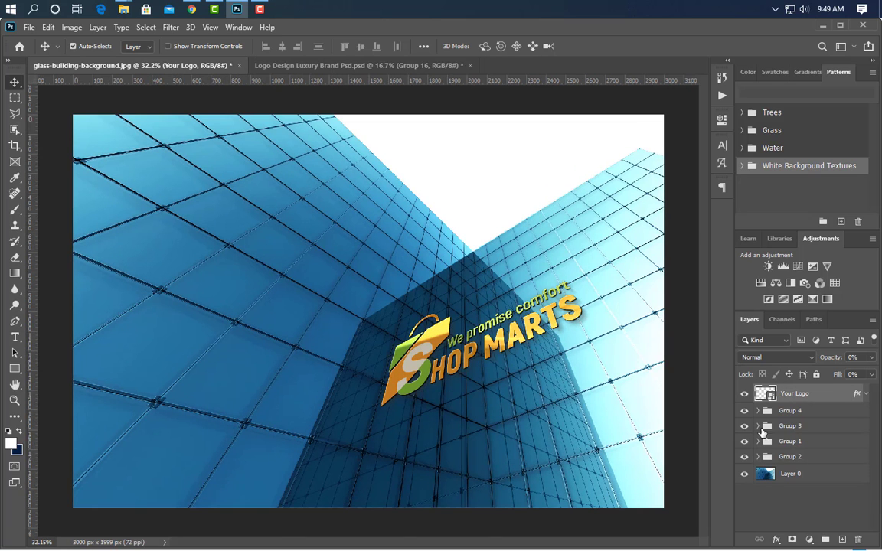
Open the contents of the Your Logo smart object and bring in a stamped merged copy of the Brand Luxury logo
{"action": "double_click", "coordinate": [768, 394]}
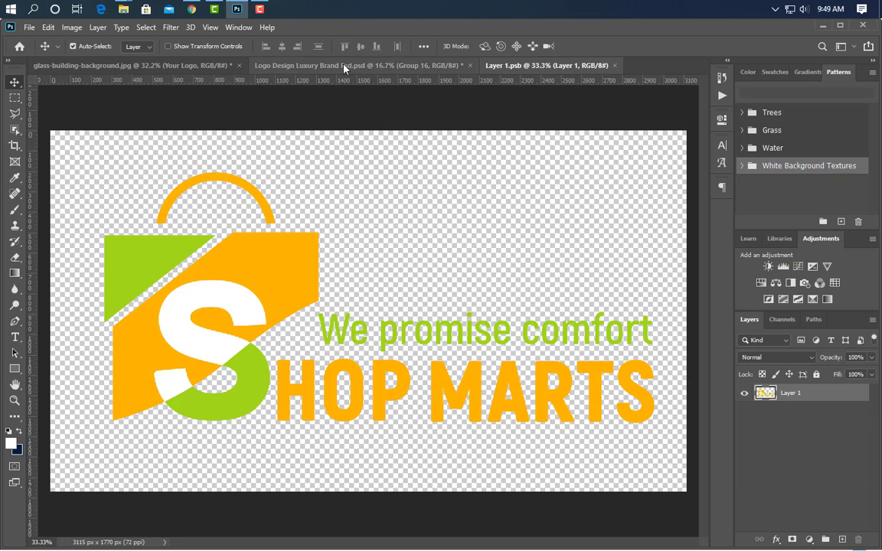
{"action": "left_click", "coordinate": [310, 65]}
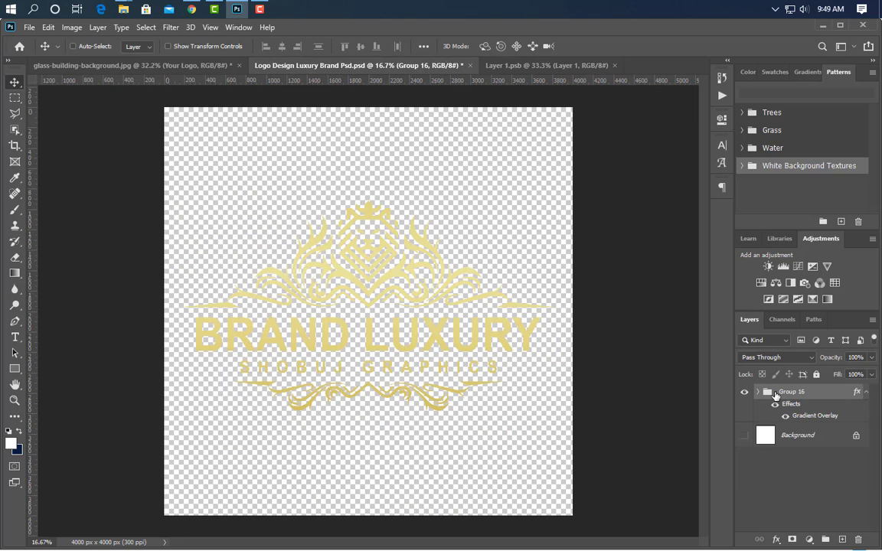
{"action": "key", "text": "ctrl+alt+shift+e"}
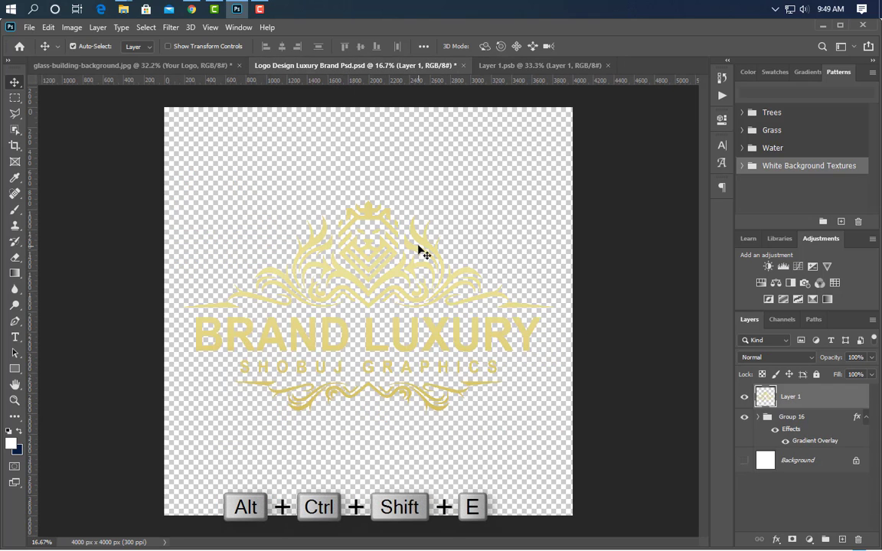
{"action": "left_click_drag", "start_coordinate": [422, 246], "coordinate": [400, 300]}
Scale the Brand Luxury logo on Layer 2 to about 79.83% and center it within the smart object canvas
{"action": "key", "text": "ctrl+t"}
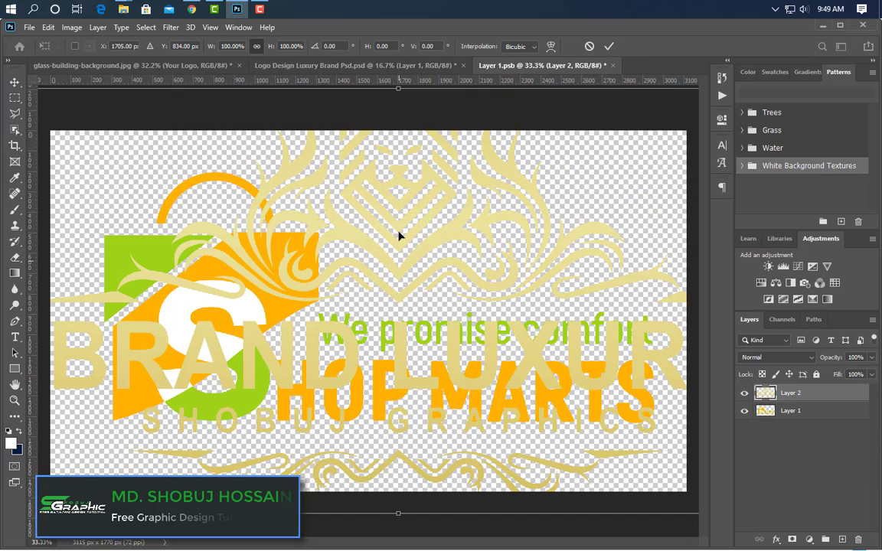
{"action": "left_click_drag", "start_coordinate": [398, 88], "coordinate": [385, 143]}
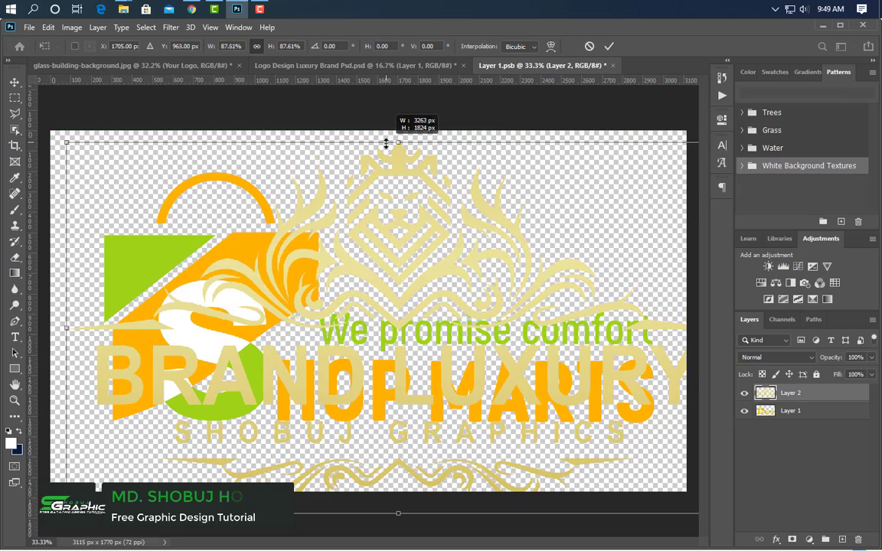
{"action": "left_click_drag", "start_coordinate": [398, 512], "coordinate": [399, 474]}
{"action": "left_click_drag", "start_coordinate": [551, 398], "coordinate": [514, 395]}
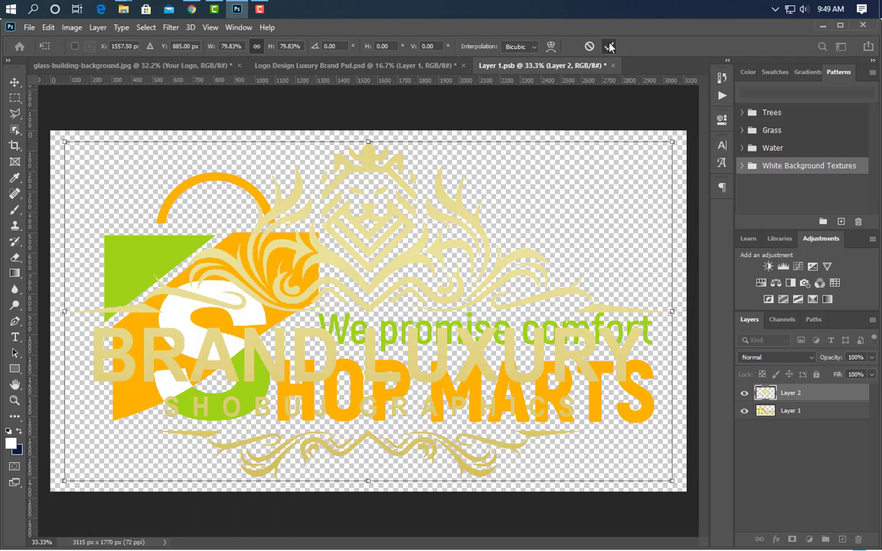
{"action": "left_click", "coordinate": [609, 47]}
Hide the old Shop Marts logo layer, then save and close Layer 1.psb and return to the glass building mockup
{"action": "left_click", "coordinate": [744, 410]}
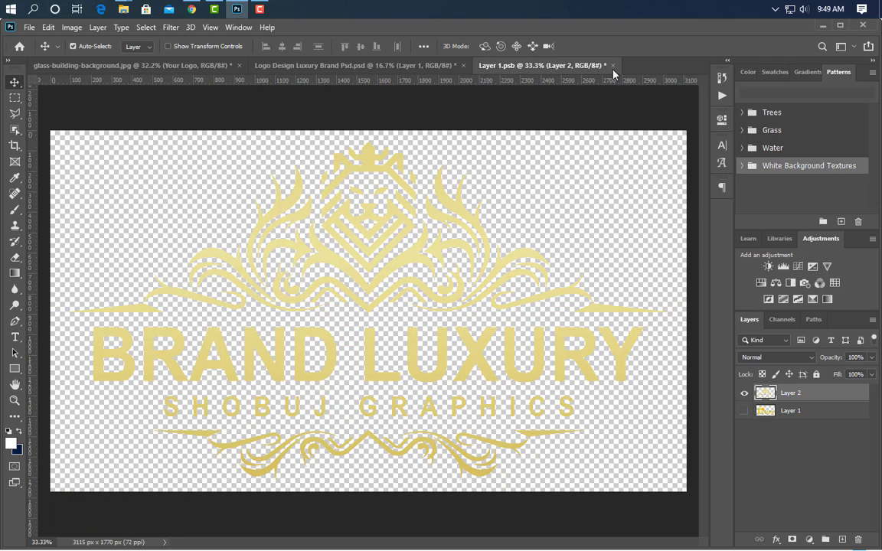
{"action": "left_click", "coordinate": [612, 65]}
{"action": "left_click", "coordinate": [386, 228]}
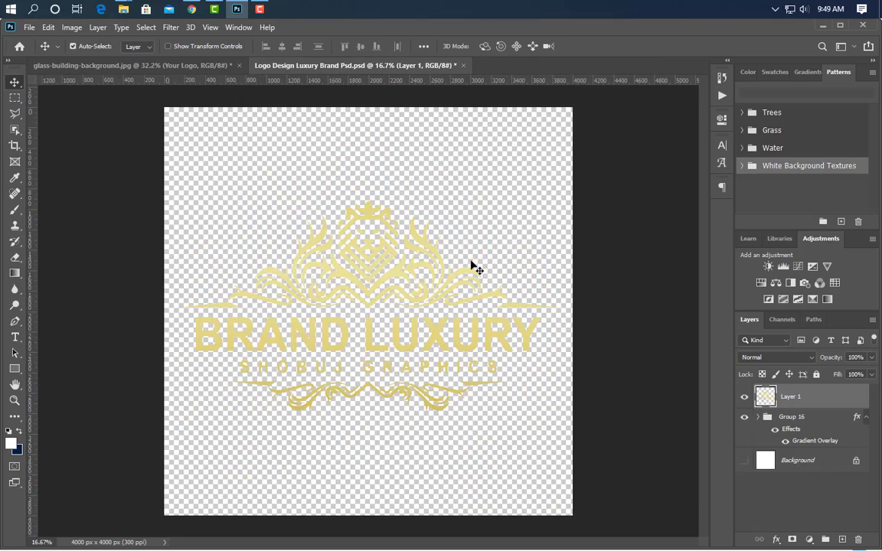
{"action": "left_click", "coordinate": [216, 66]}
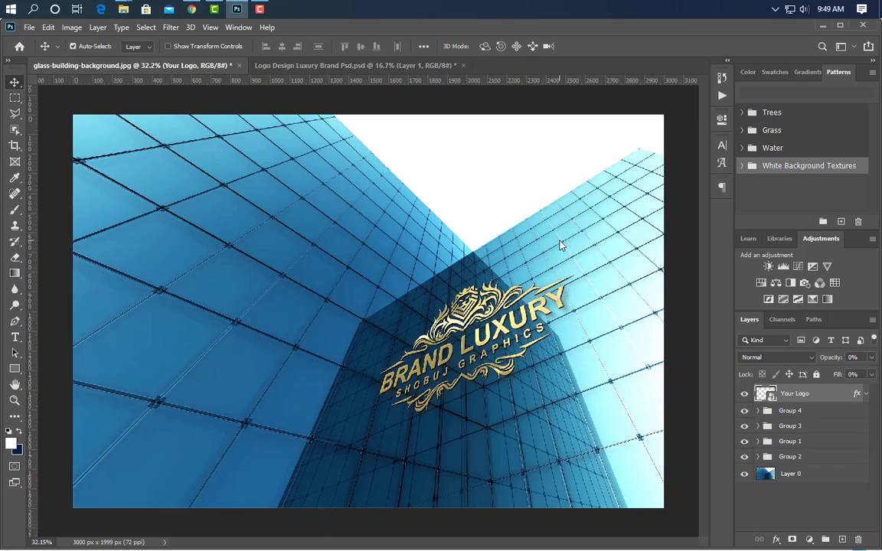